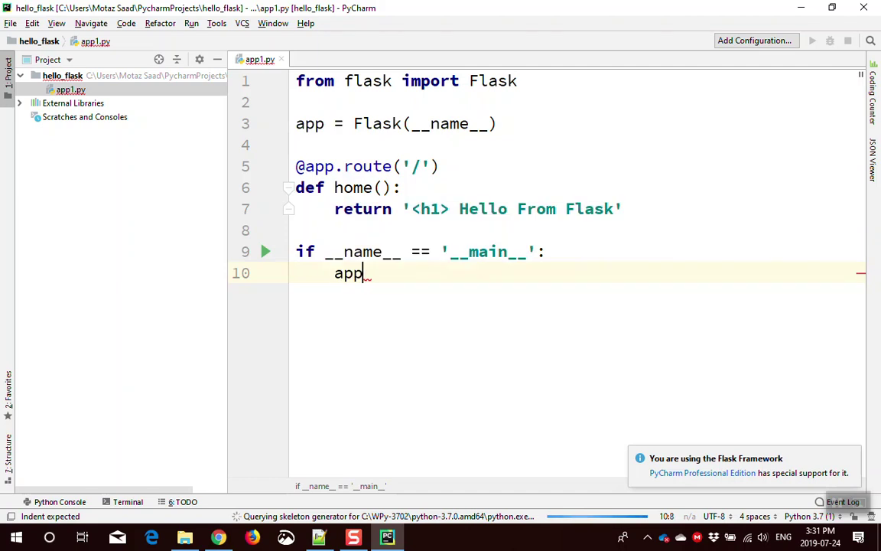
Complete the main block's call as app.run() and close the heading in home()'s returned string with </h1>
text(un()
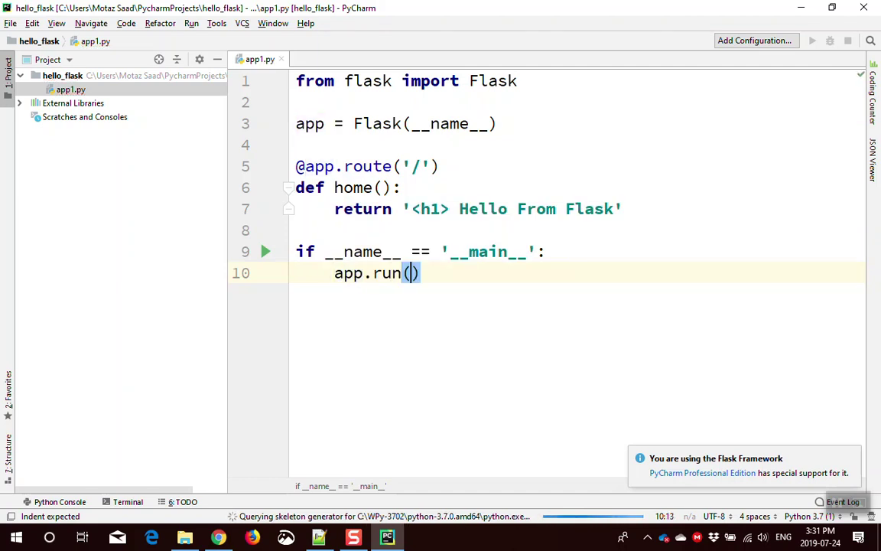
key(Up)
key(Up)
key(Up)
key(End)
key(Left)
text(</)
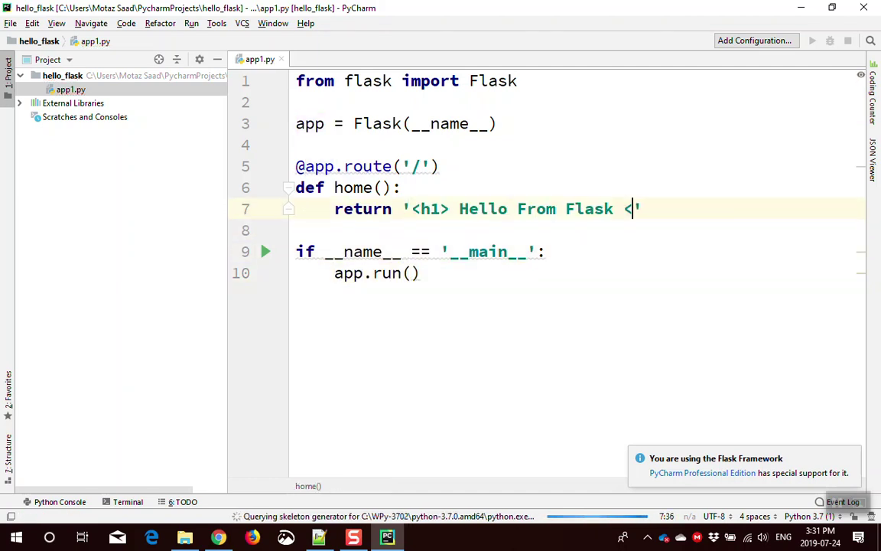
text(h1>)
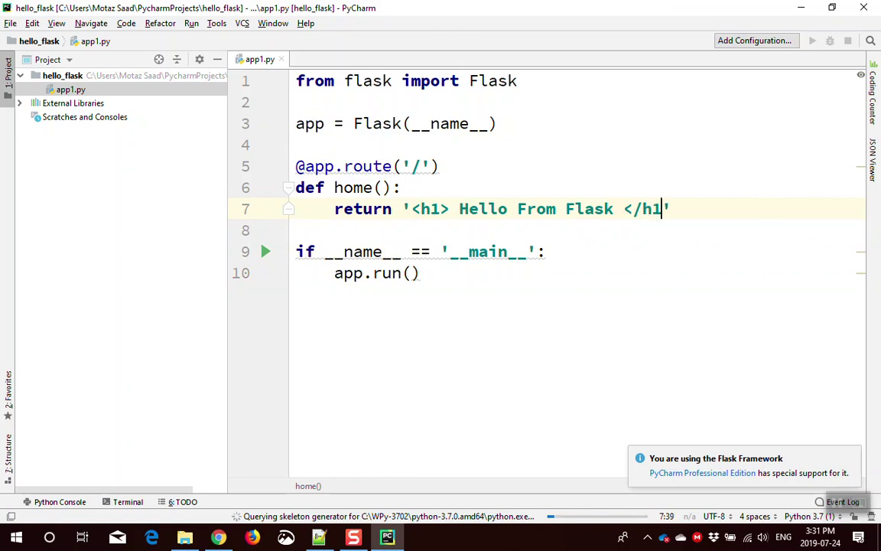
Reformat the code in app1.py and select the hello_flask project folder
key(ctrl+alt+l)
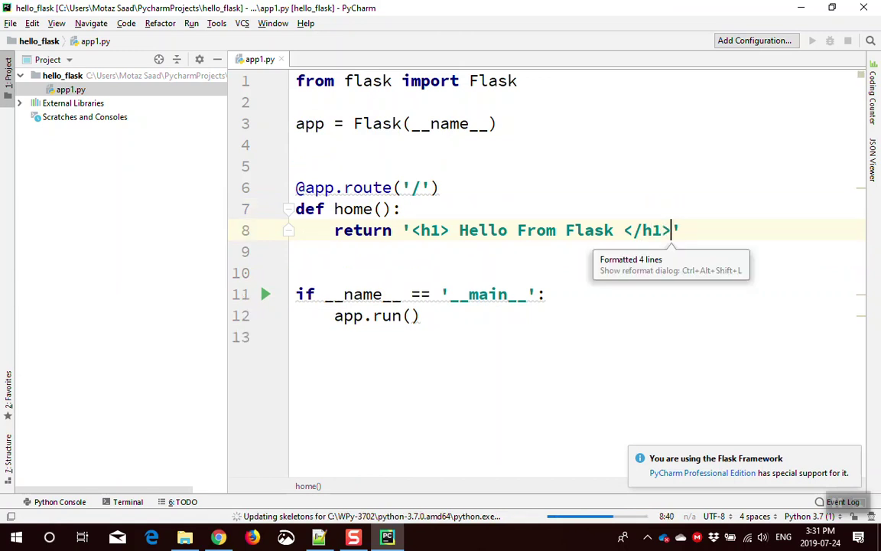
click(406, 139)
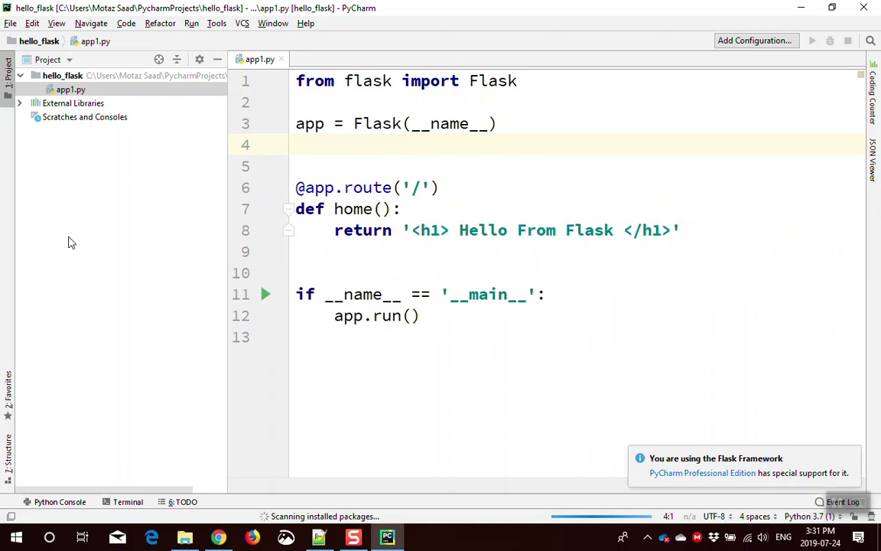
click(141, 80)
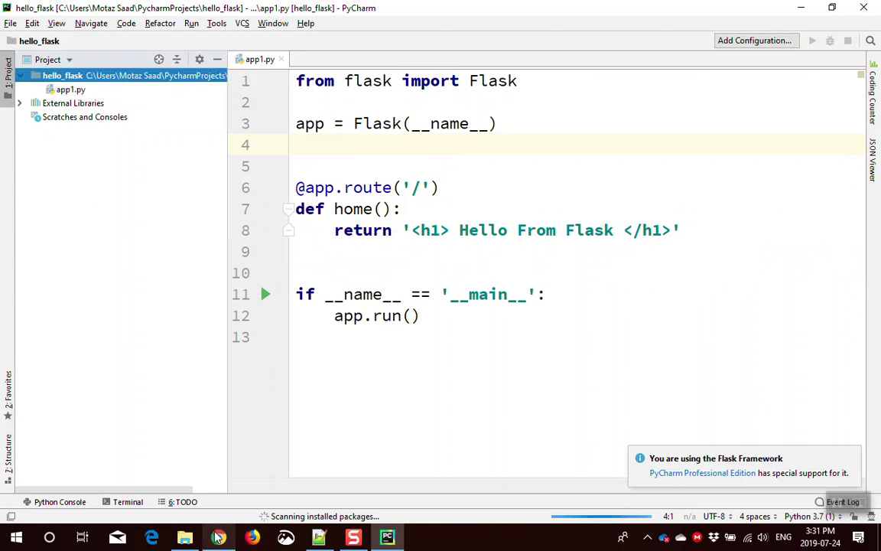
Switch to the GitHub page in Chrome and open the account owner's list of repositories
key(alt+Tab)
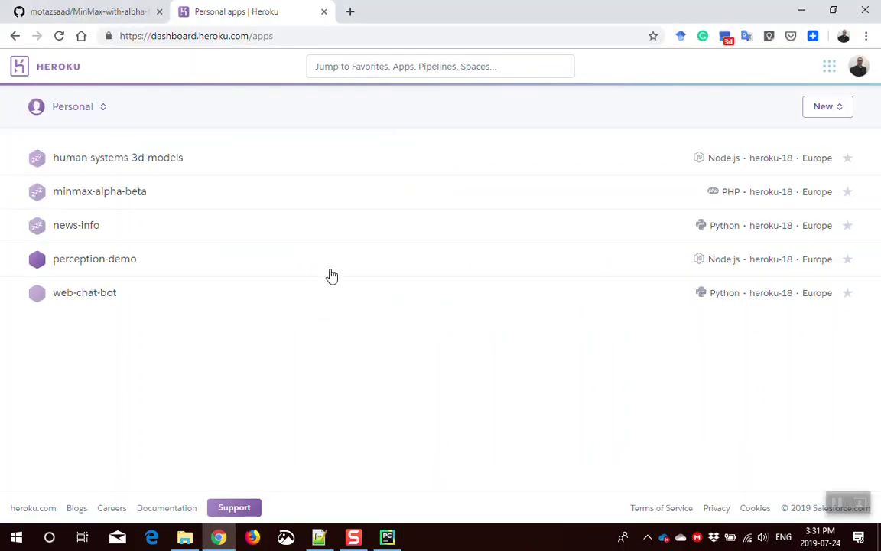
click(119, 11)
scroll(427, 191, up, 5)
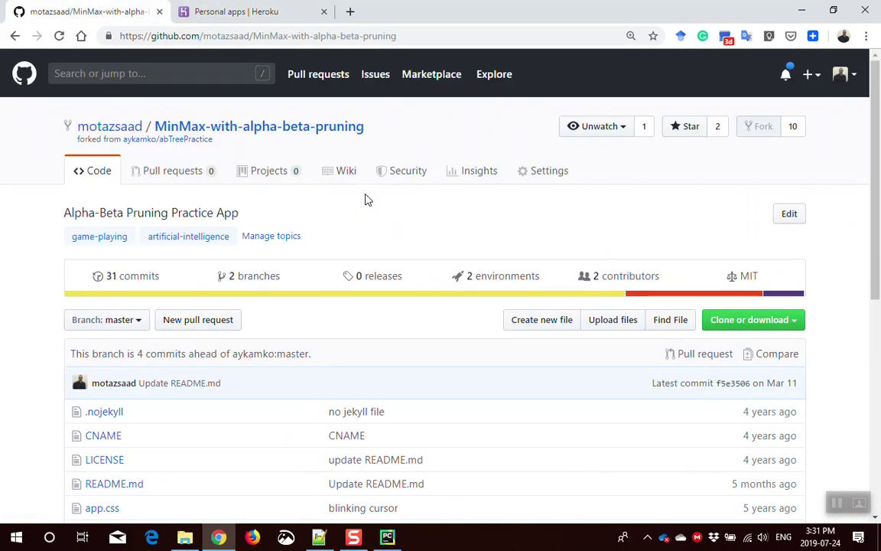
click(266, 127)
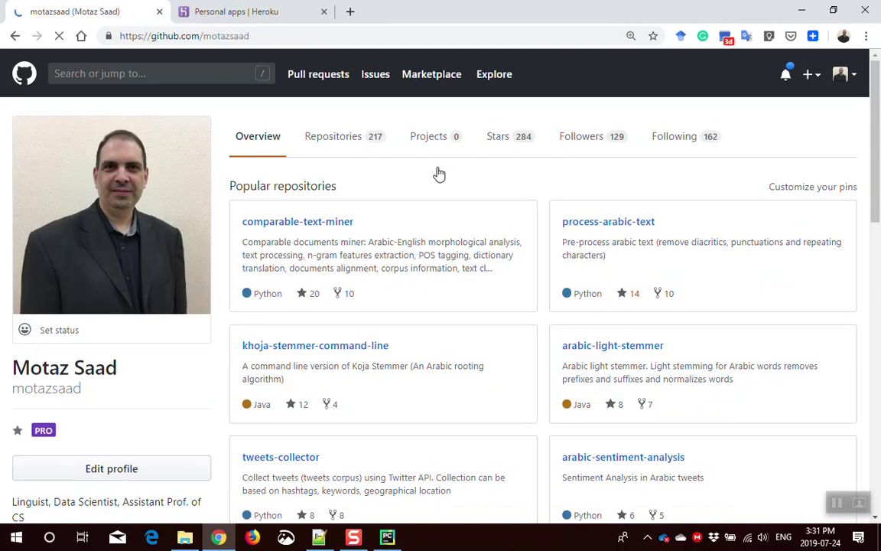
click(342, 138)
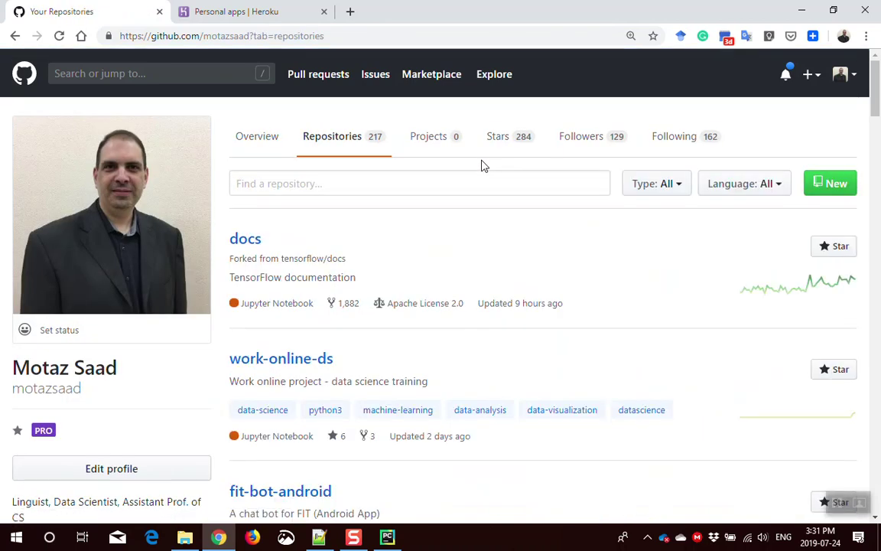
Search the account's repositories for "news"
scroll(482, 165, down, 4)
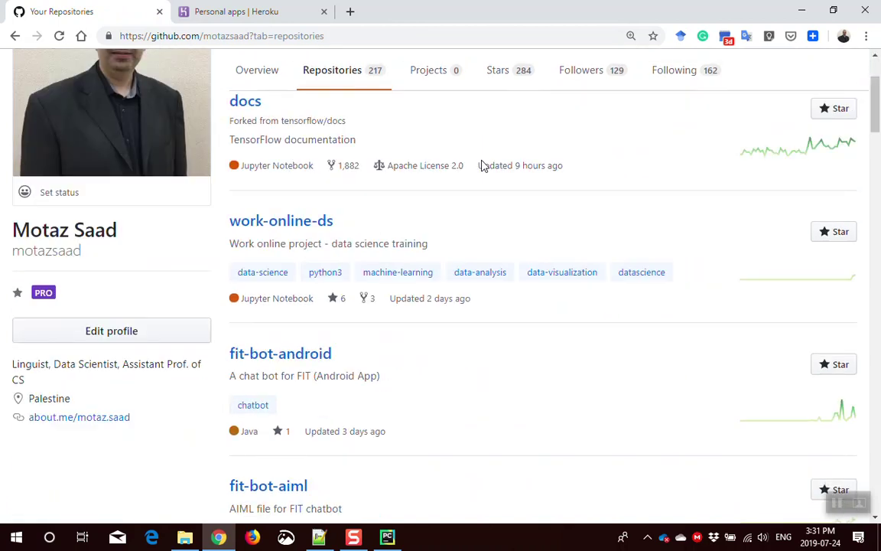
scroll(482, 165, down, 1)
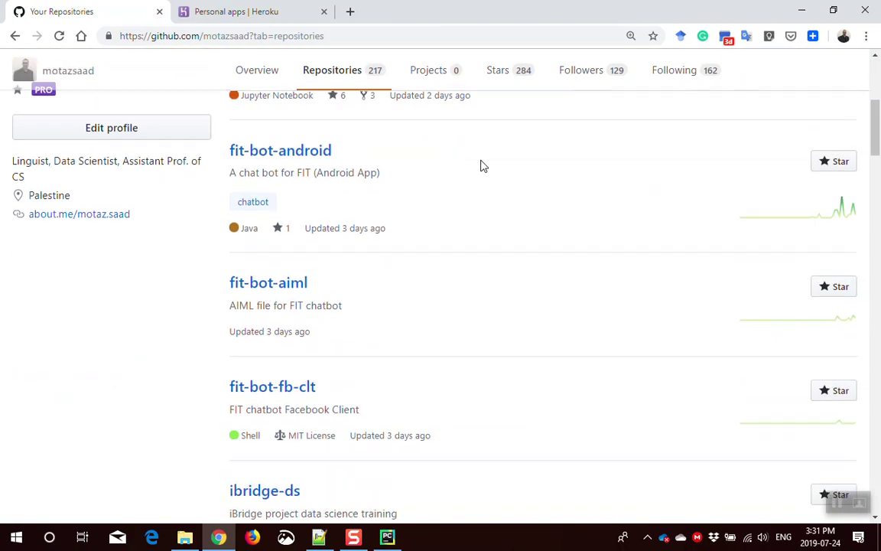
scroll(482, 165, up, 5)
scroll(482, 165, down, 1)
scroll(482, 167, down, 1)
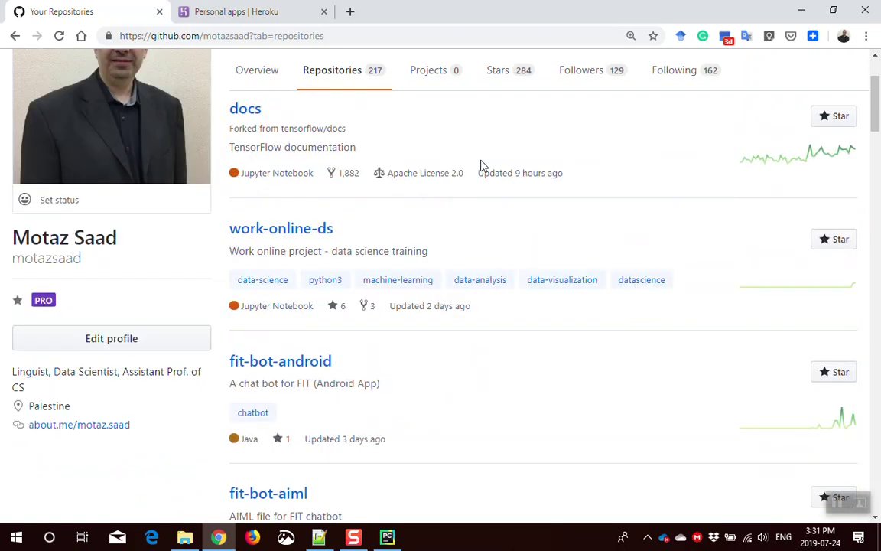
scroll(482, 167, up, 3)
click(368, 193)
text(new)
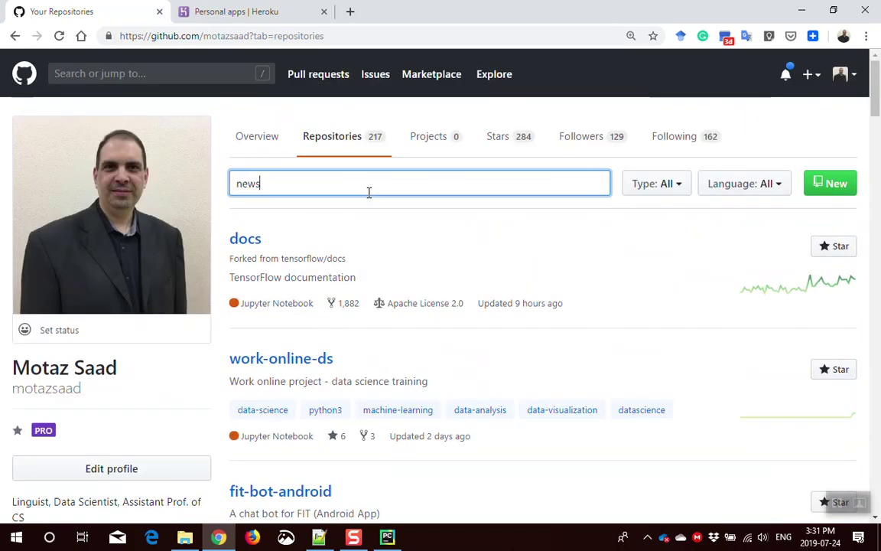
text(s)
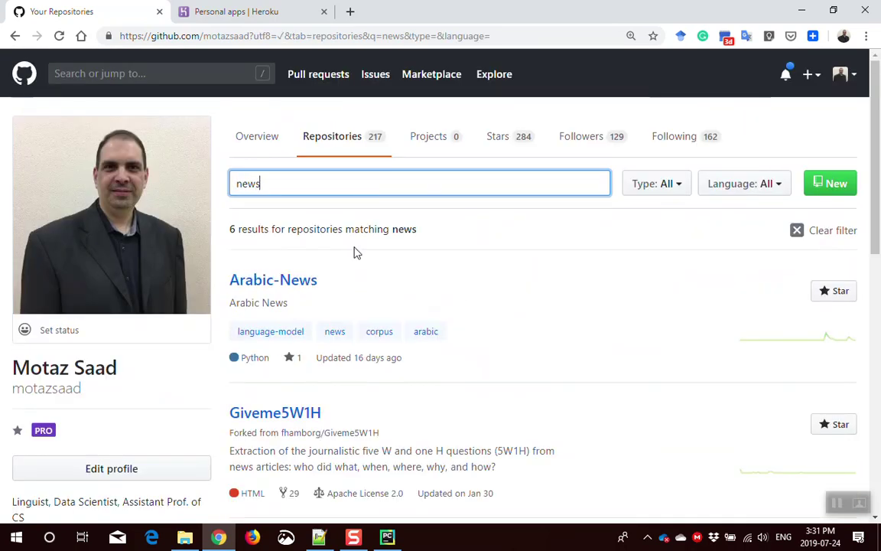
Look through the repositories matching "news" for a Flask project that can serve as a deployment example
scroll(380, 277, down, 4)
scroll(423, 254, down, 4)
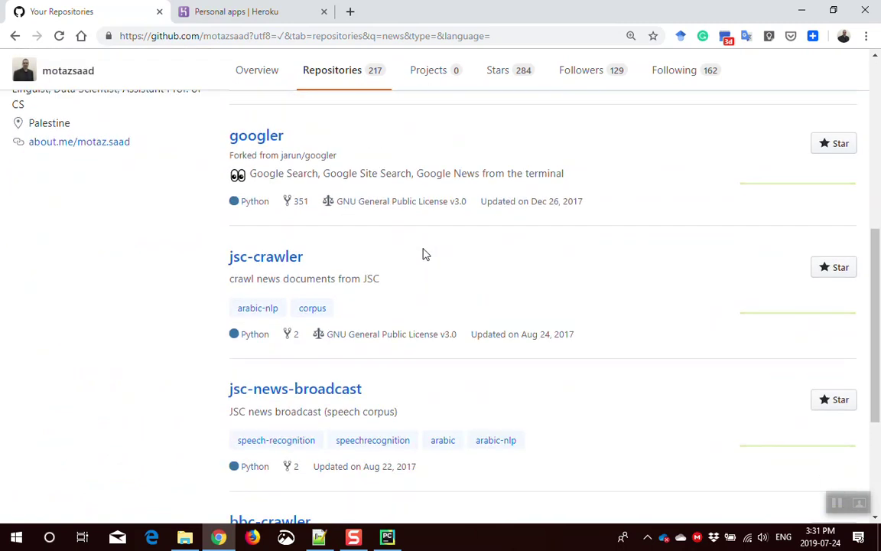
scroll(423, 254, down, 1)
scroll(423, 254, up, 4)
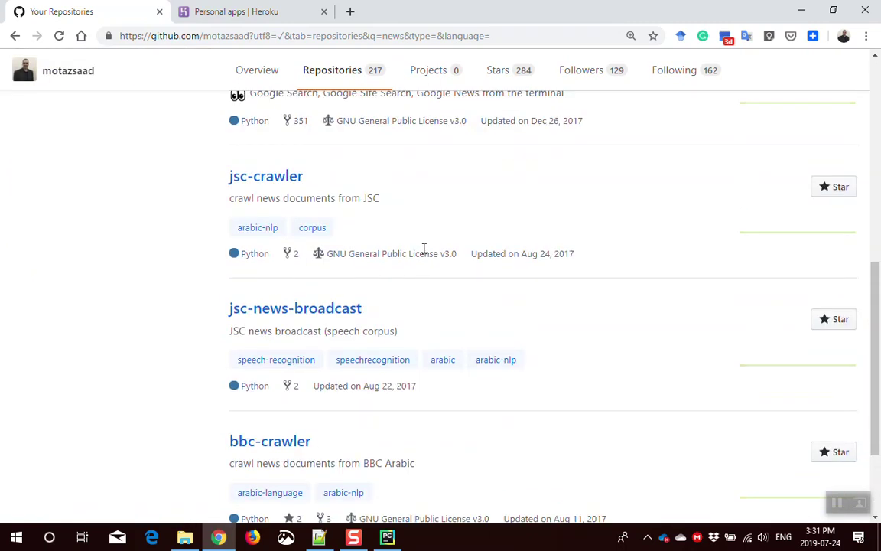
scroll(424, 254, down, 3)
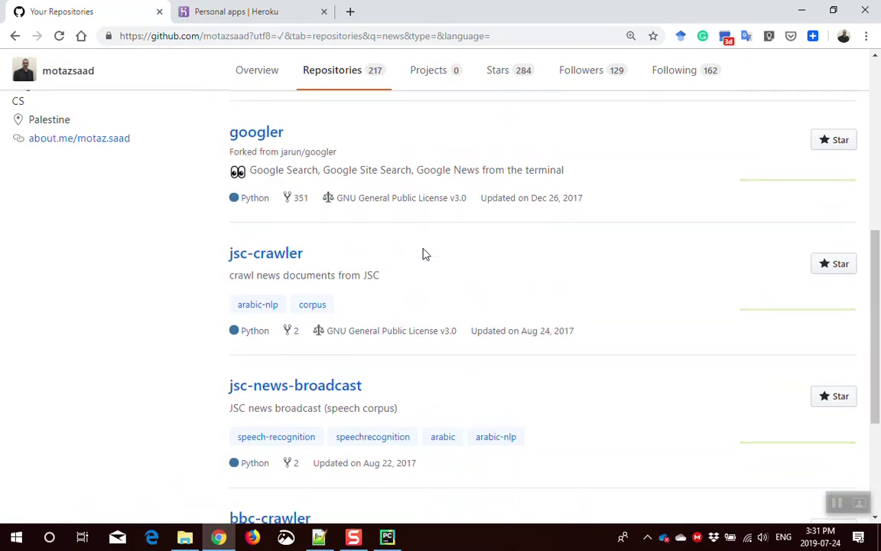
scroll(423, 254, down, 1)
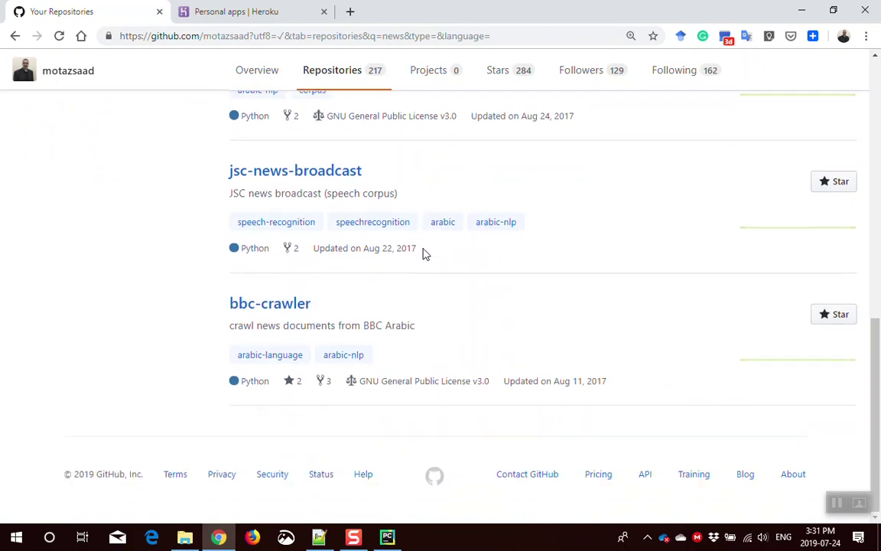
scroll(423, 252, up, 6)
scroll(423, 249, up, 2)
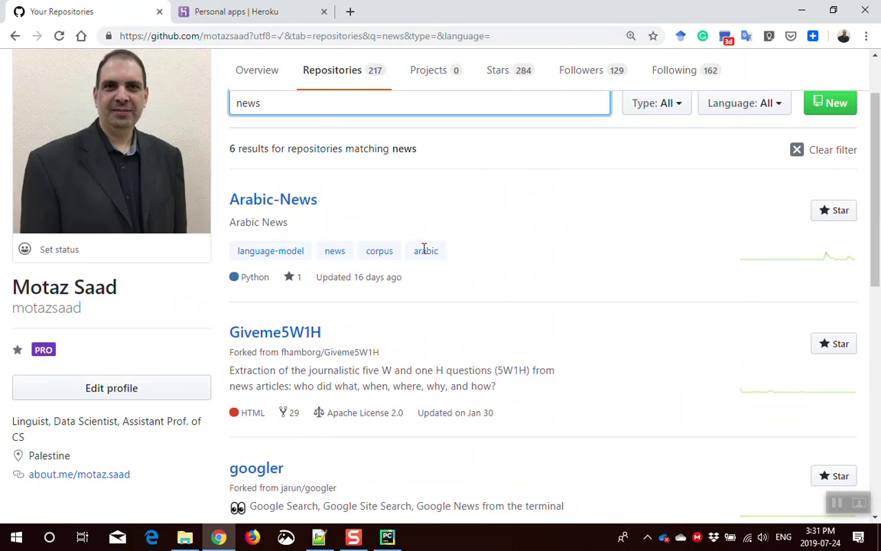
Search the repositories for "article" instead and open the article-info-extractor repository
key(ctrl+a)
text(article)
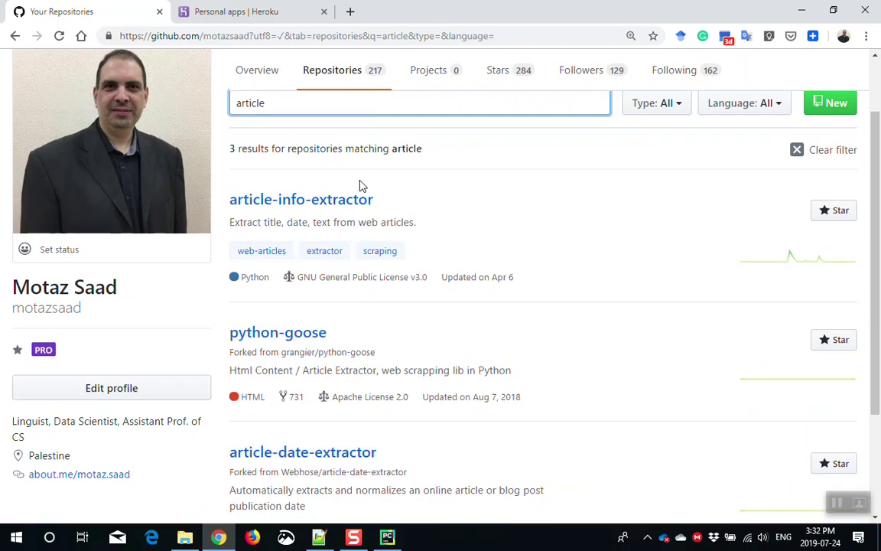
click(326, 205)
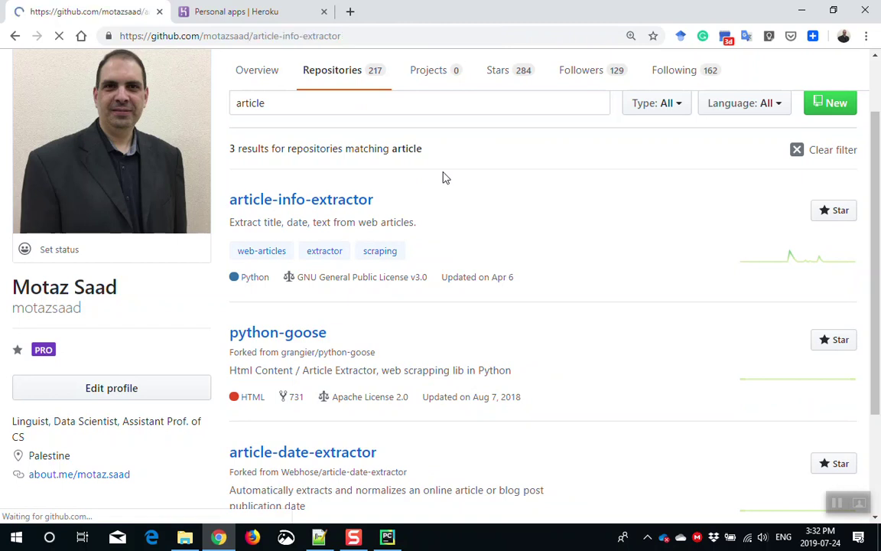
Review the files of the article-info-extractor repository and open its Procfile
scroll(227, 232, down, 3)
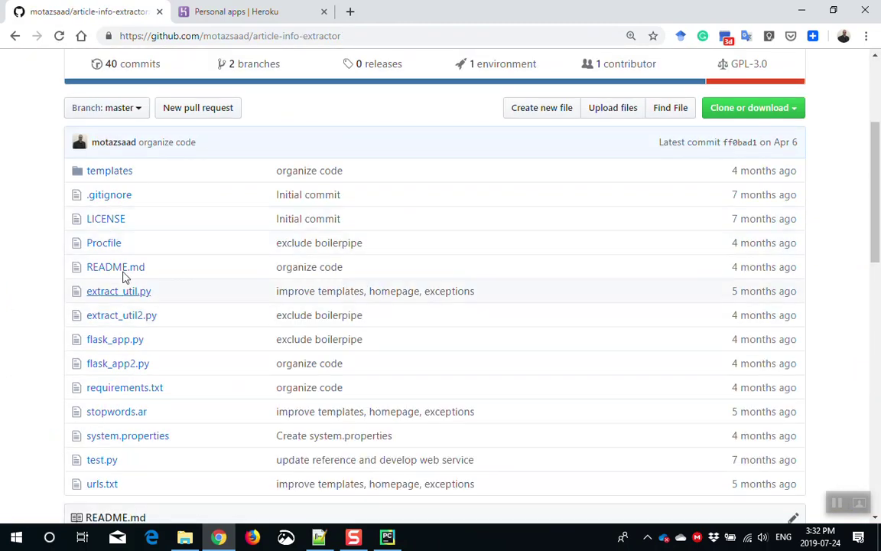
scroll(124, 267, down, 3)
scroll(153, 187, up, 3)
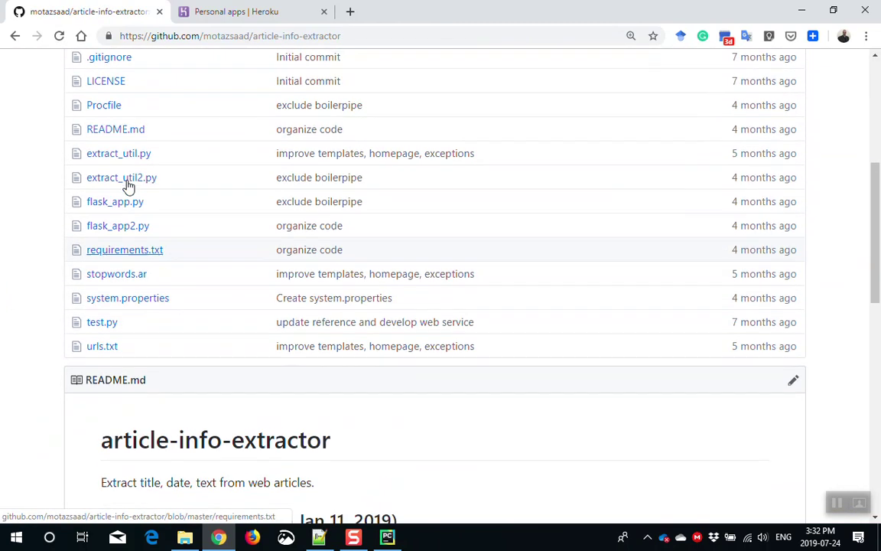
drag(134, 216, 144, 231)
scroll(143, 231, down, 2)
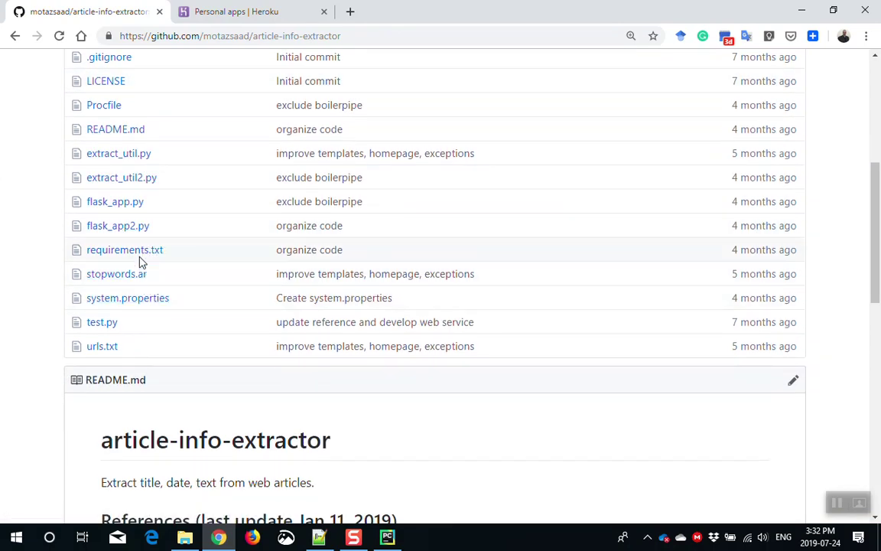
scroll(140, 258, up, 1)
click(104, 175)
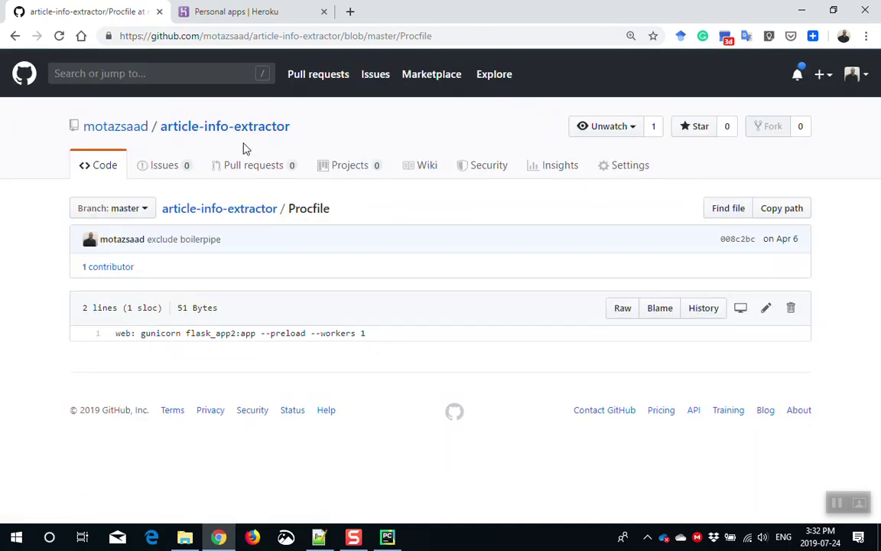
Copy the name Procfile and create a file with that name in PyCharm's hello_flask project, associated with the Text file type
double_click(313, 208)
key(ctrl+c)
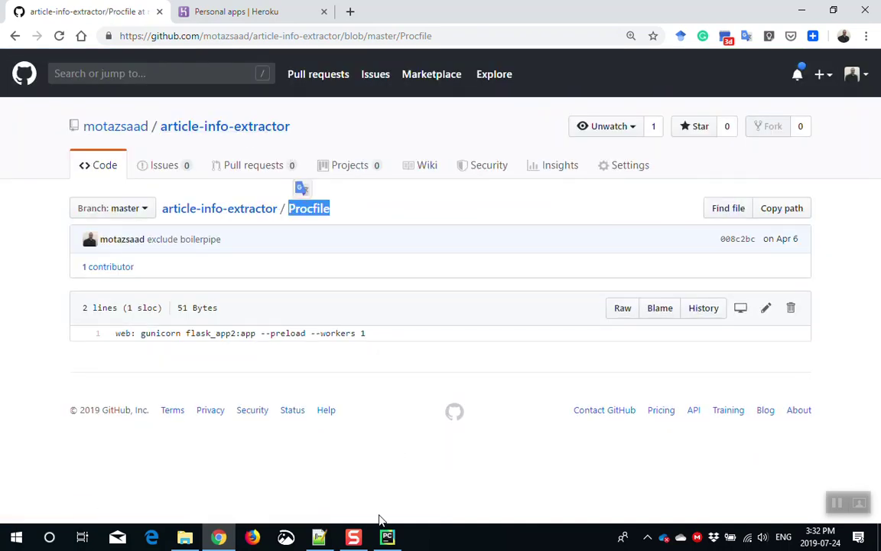
click(387, 537)
click(109, 76)
right_click(110, 77)
mouse_move(153, 81)
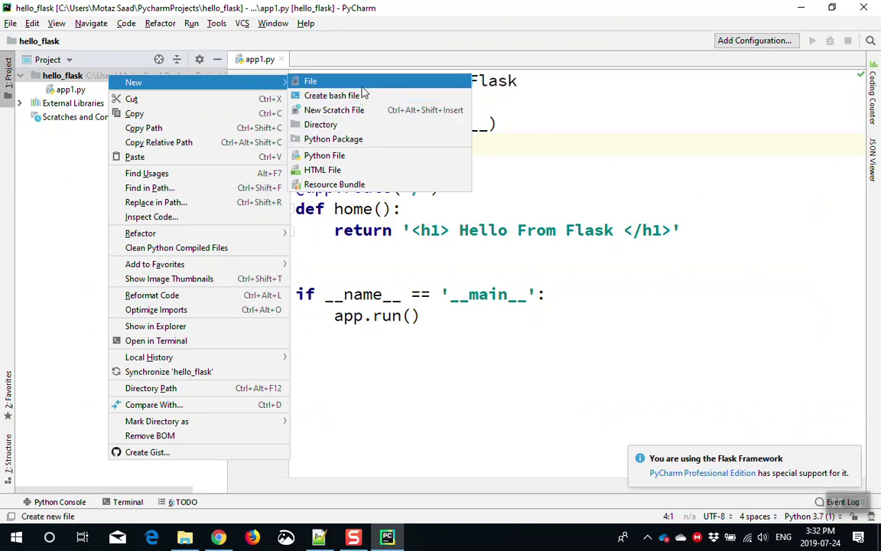
click(329, 81)
key(ctrl+v)
click(413, 288)
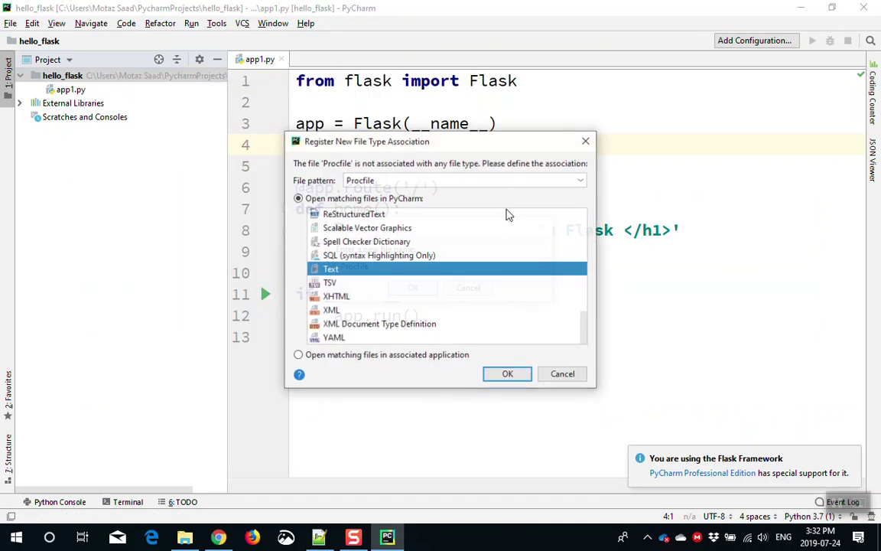
click(506, 374)
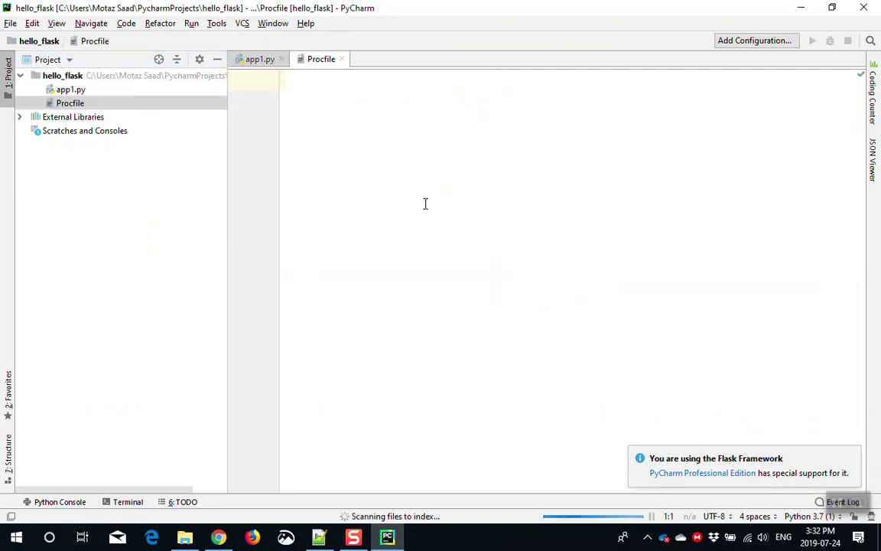
Copy the line "web: gunicorn flask_app2:app --preload --workers 1" from the GitHub Procfile into the project's new Procfile
key(alt+Tab)
triple_click(167, 334)
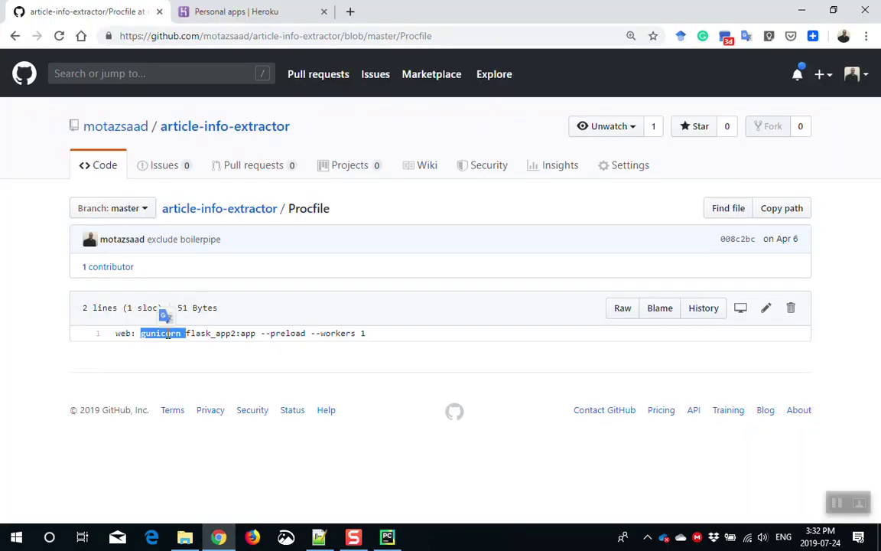
key(ctrl+c)
key(alt+Tab)
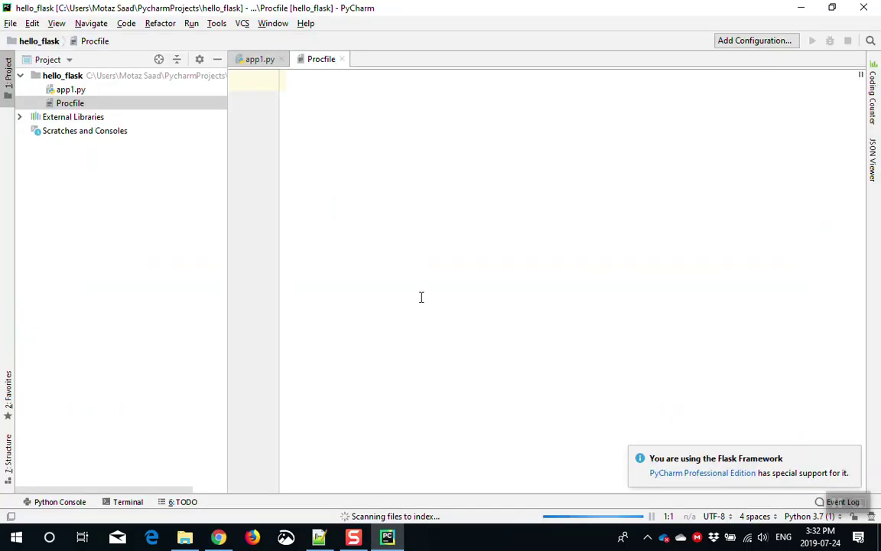
key(ctrl+v)
Narrow the project tree and highlight the words web and gunicorn in the Procfile's first line
drag(227, 225, 77, 201)
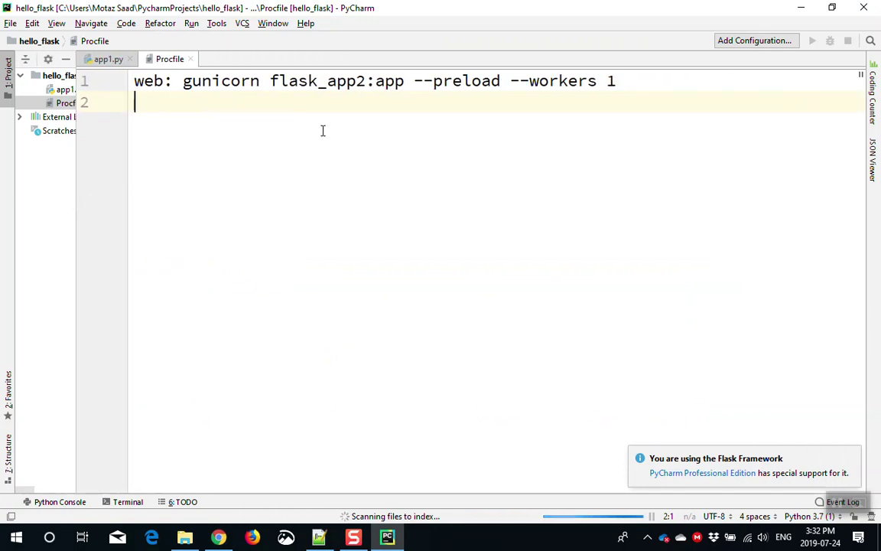
double_click(148, 82)
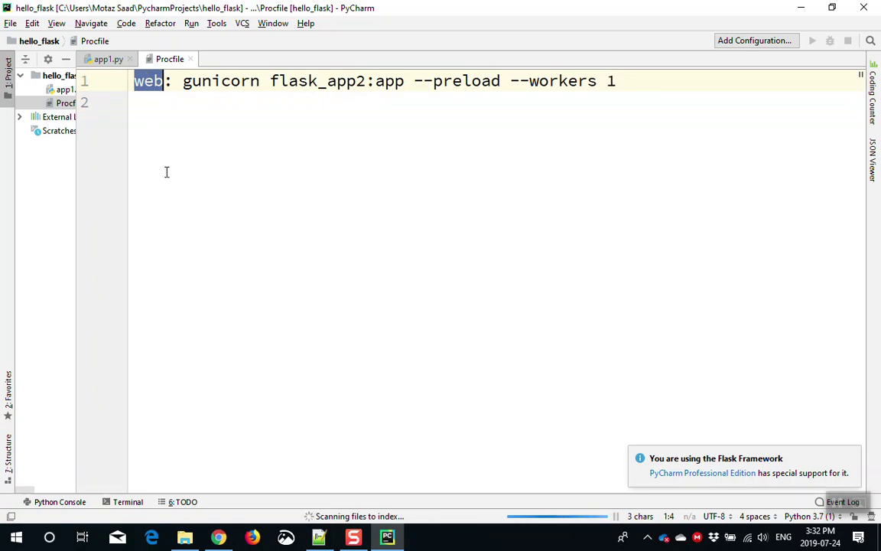
double_click(210, 83)
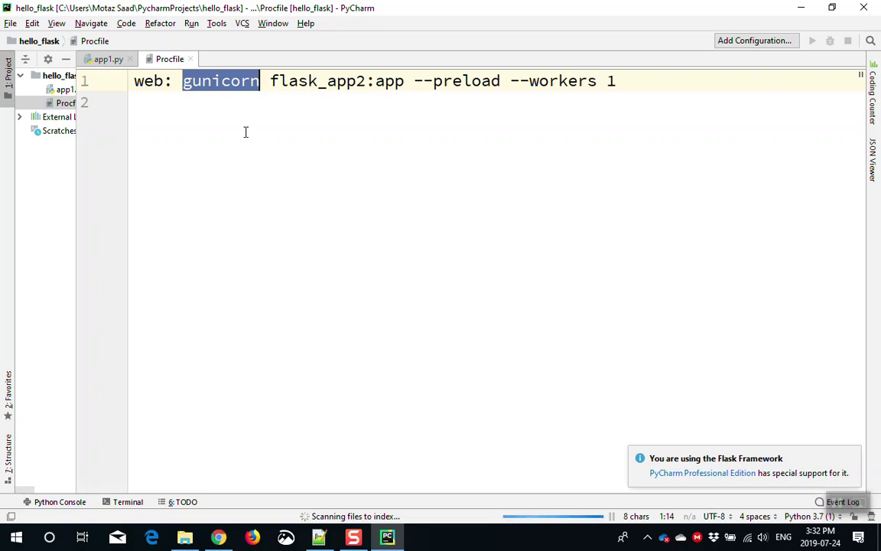
Replace the module name flask_app2 with app1 in the Procfile's gunicorn line
double_click(310, 82)
click(168, 182)
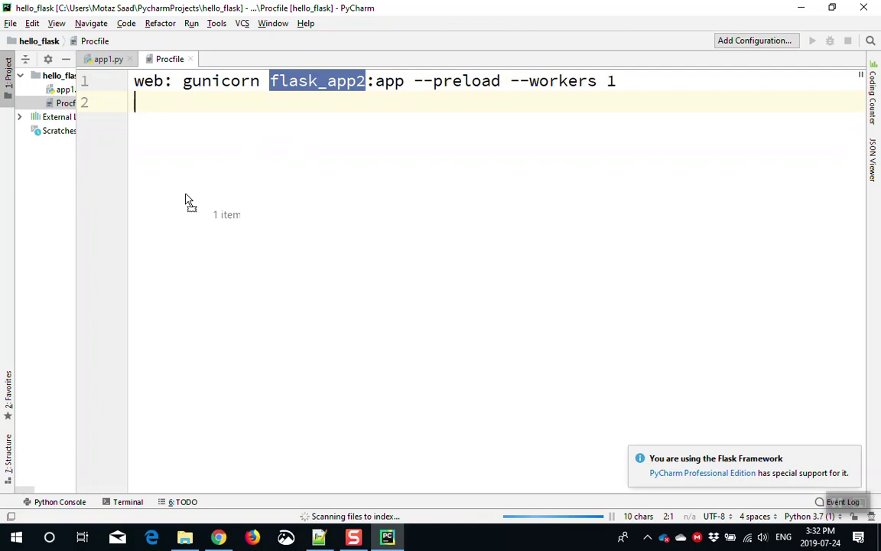
drag(78, 184, 175, 186)
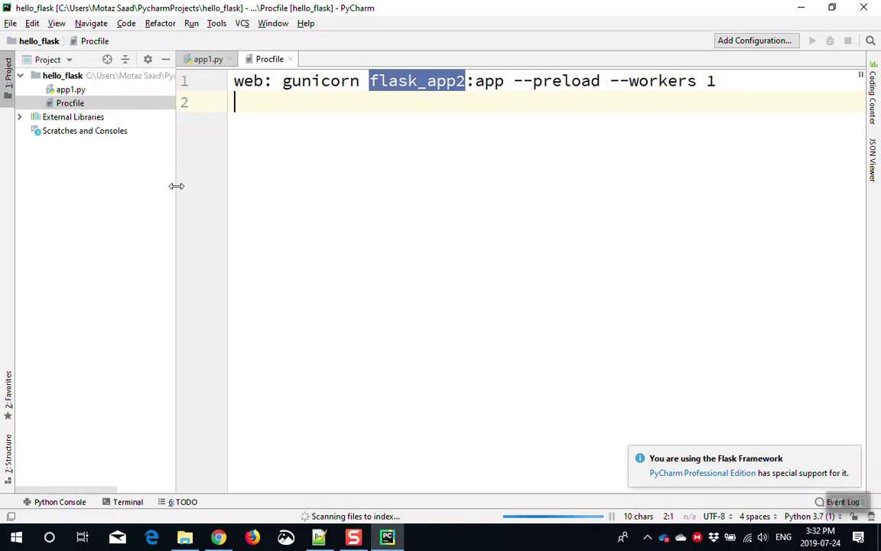
double_click(399, 84)
text(app1)
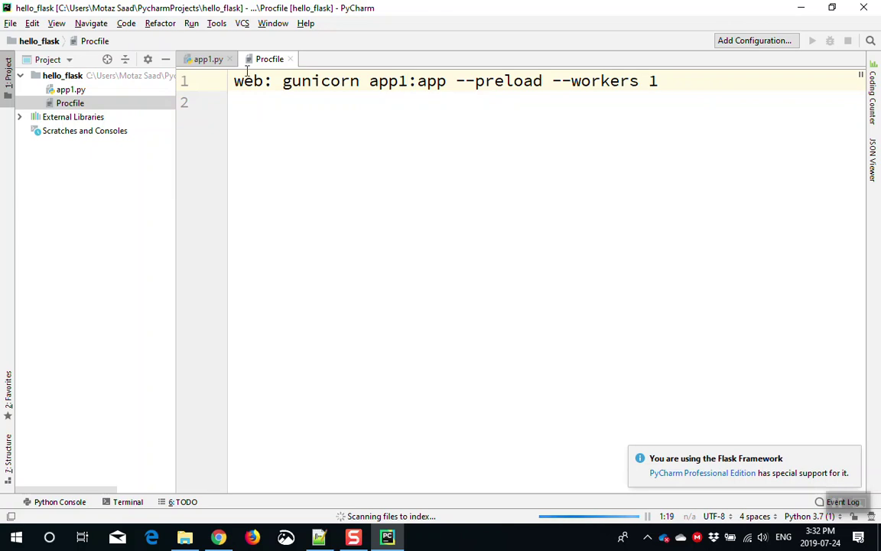
Point out app1.py in the project tree, then the app object, --preload option and --workers value in the Procfile line
click(77, 90)
click(428, 86)
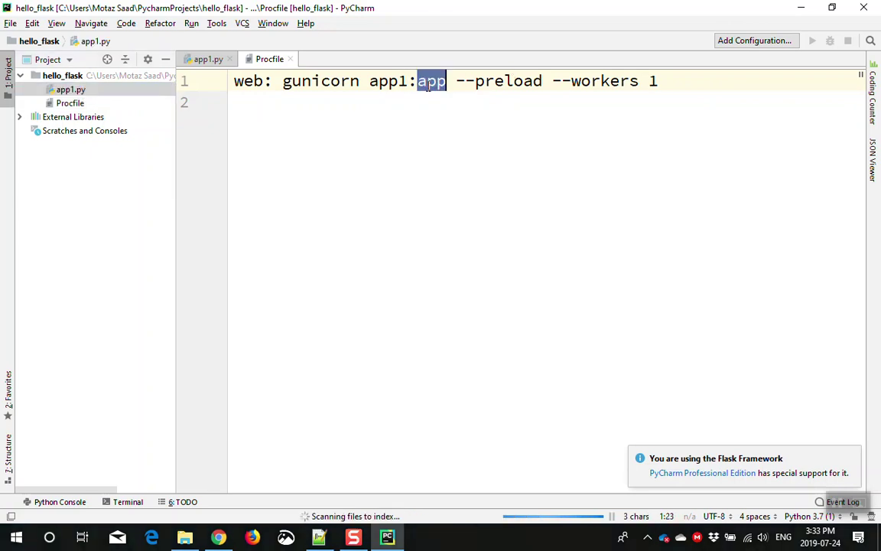
double_click(428, 86)
click(482, 81)
click(629, 81)
click(660, 81)
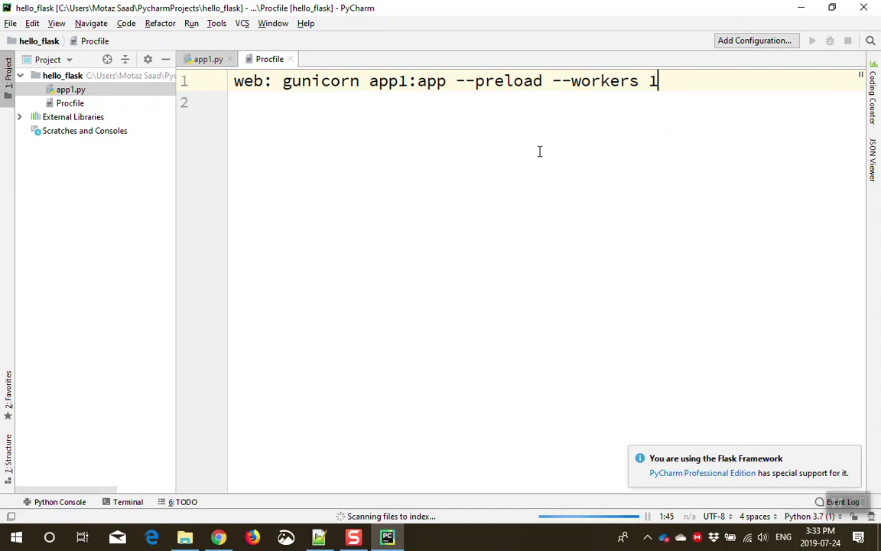
Create a file named requirements.txt in the hello_flask project and enter flask as its first line
drag(176, 182, 96, 174)
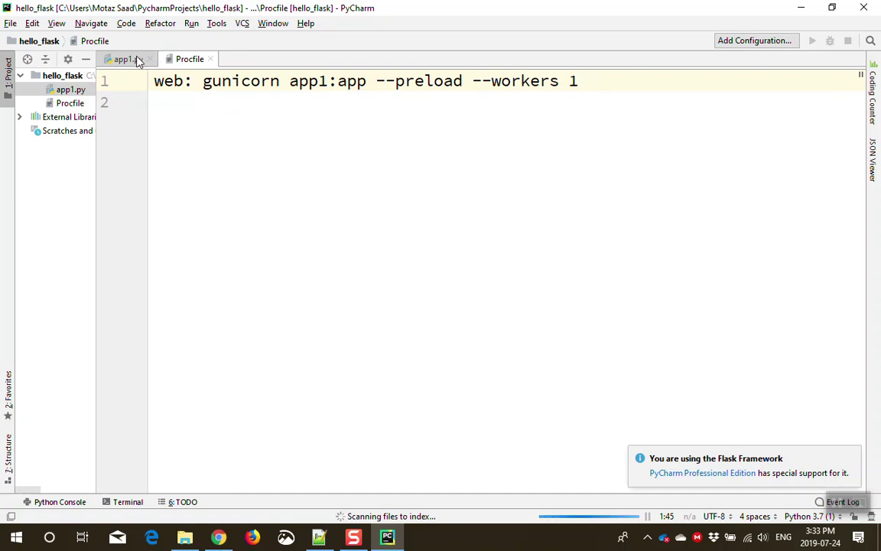
click(68, 78)
right_click(68, 78)
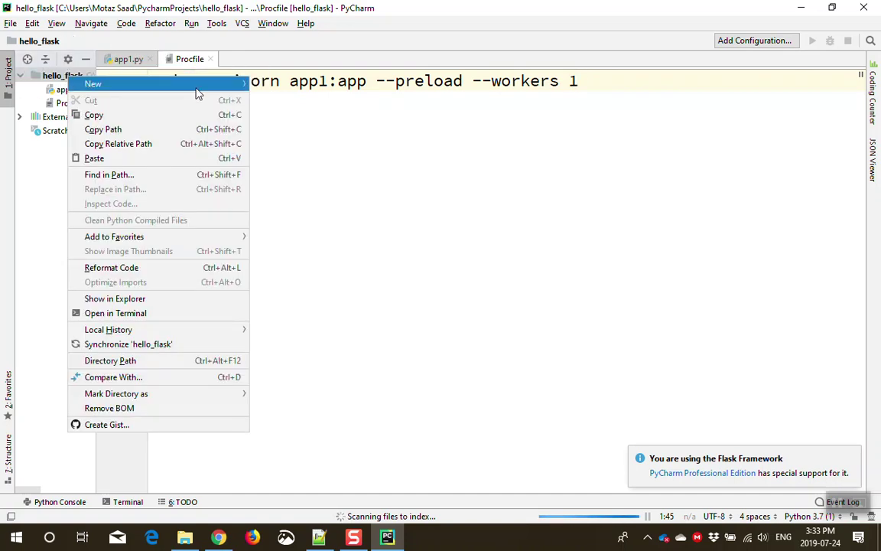
mouse_move(195, 84)
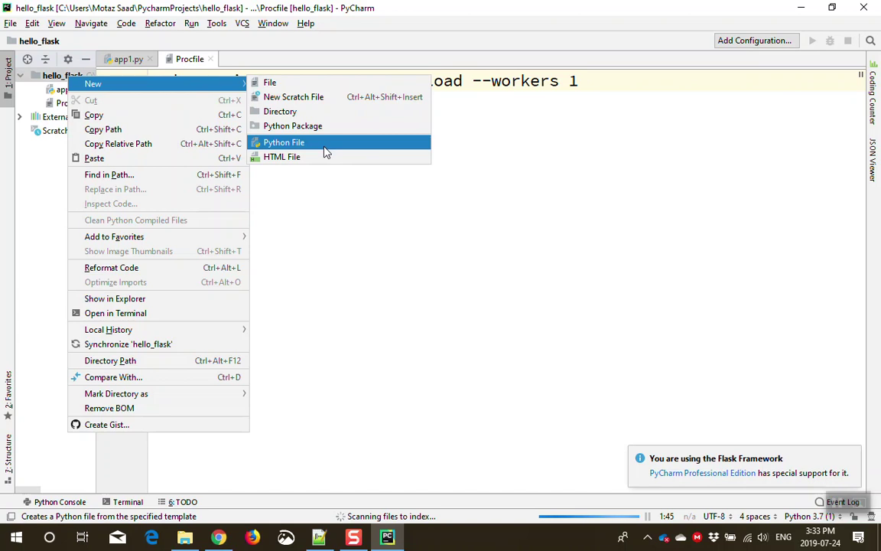
click(329, 82)
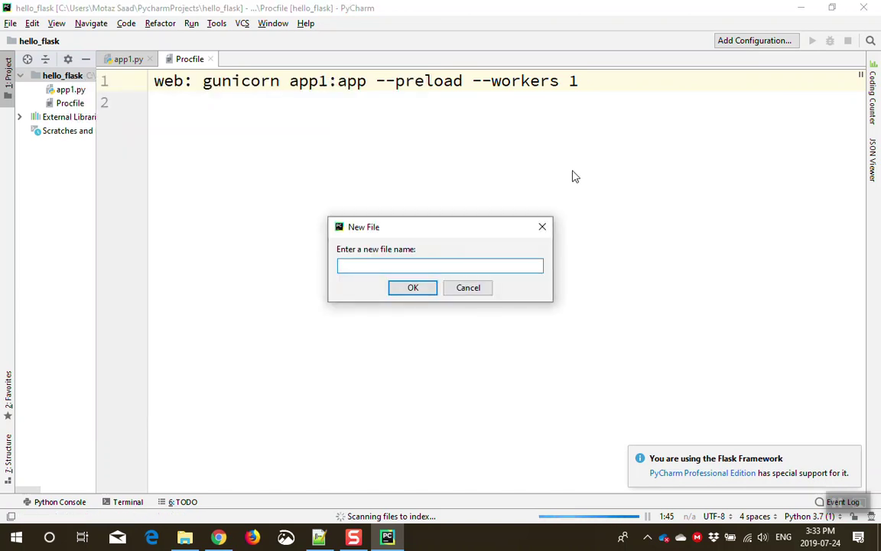
text(requirements.txt)
key(Return)
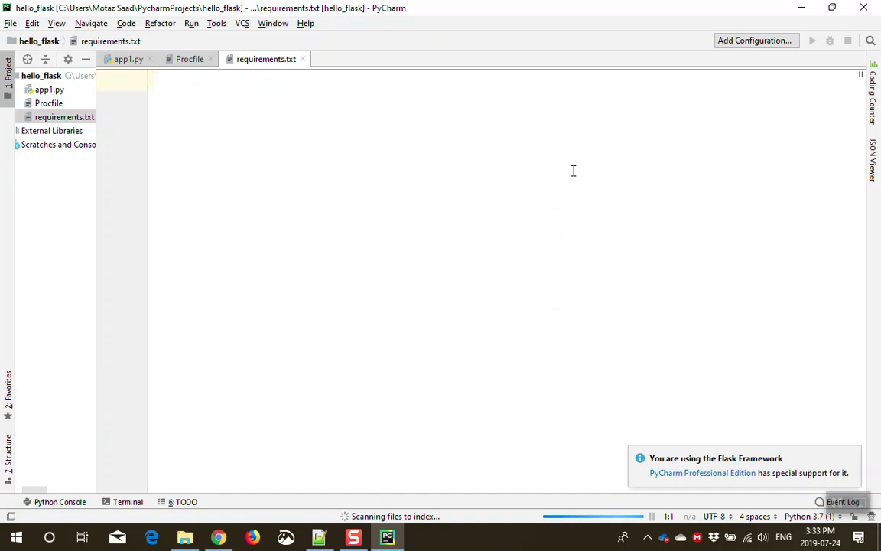
text(flask)
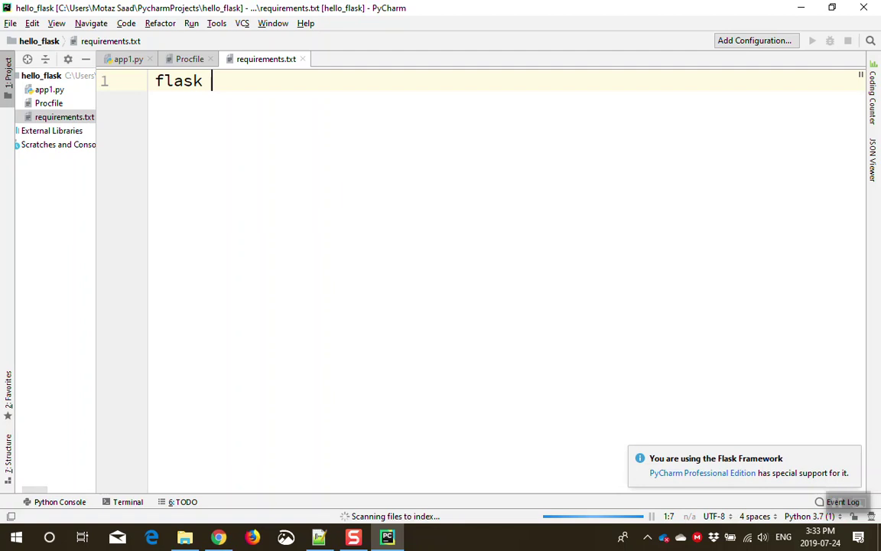
Review app1.py and requirements.txt, close the requirements.txt and Procfile editors, and widen the project tree
click(128, 58)
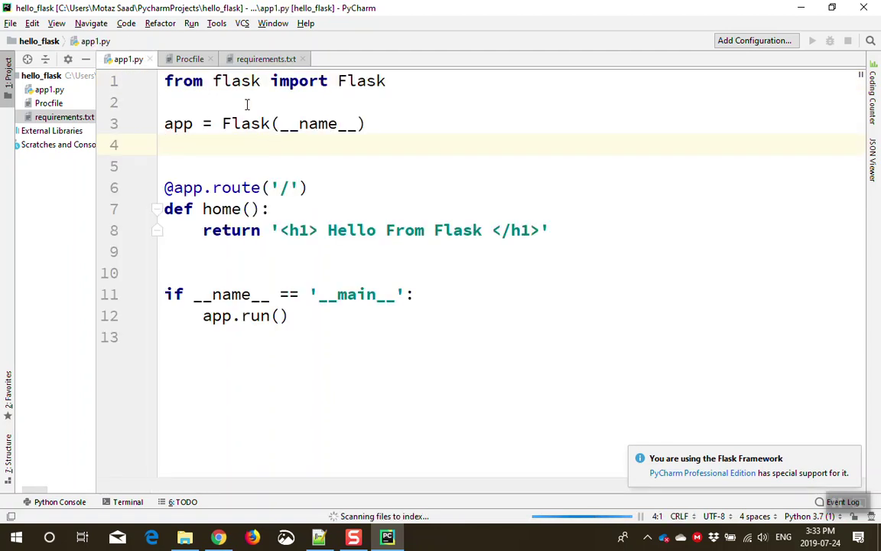
click(236, 59)
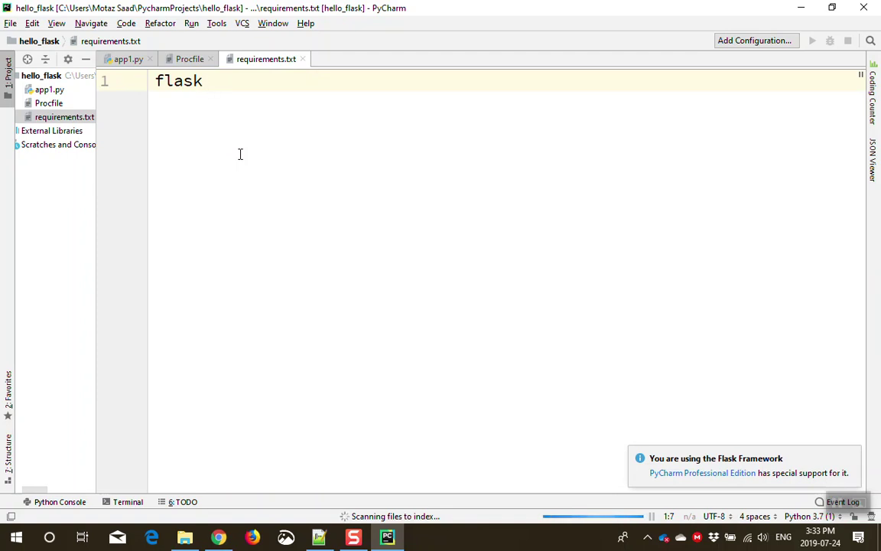
click(303, 59)
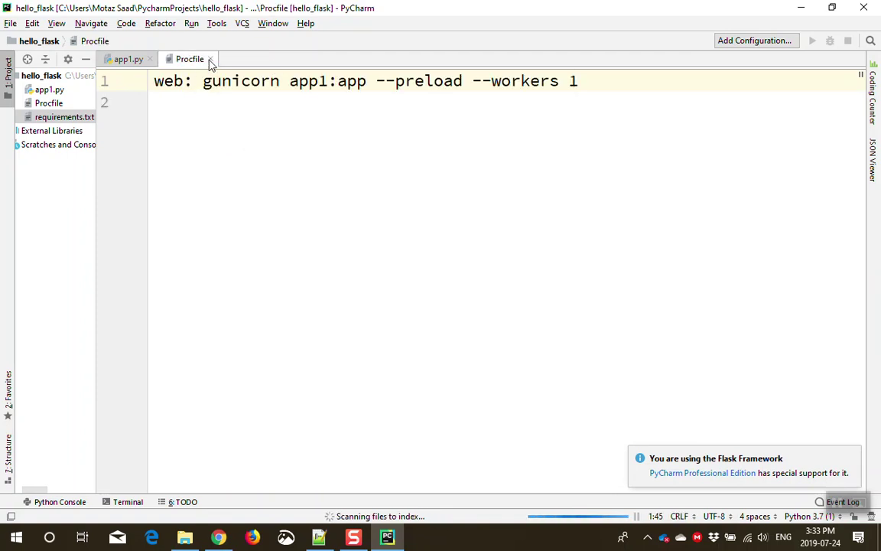
click(210, 58)
drag(94, 164, 177, 171)
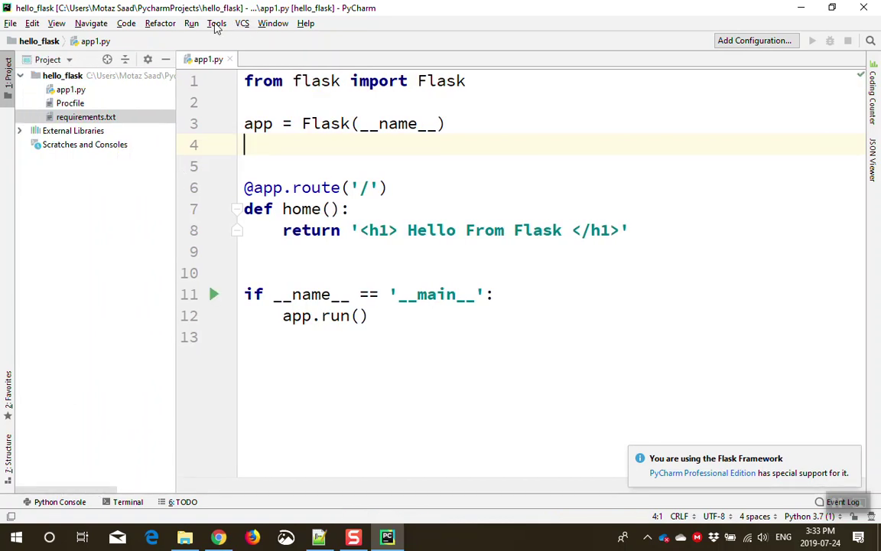
double_click(82, 118)
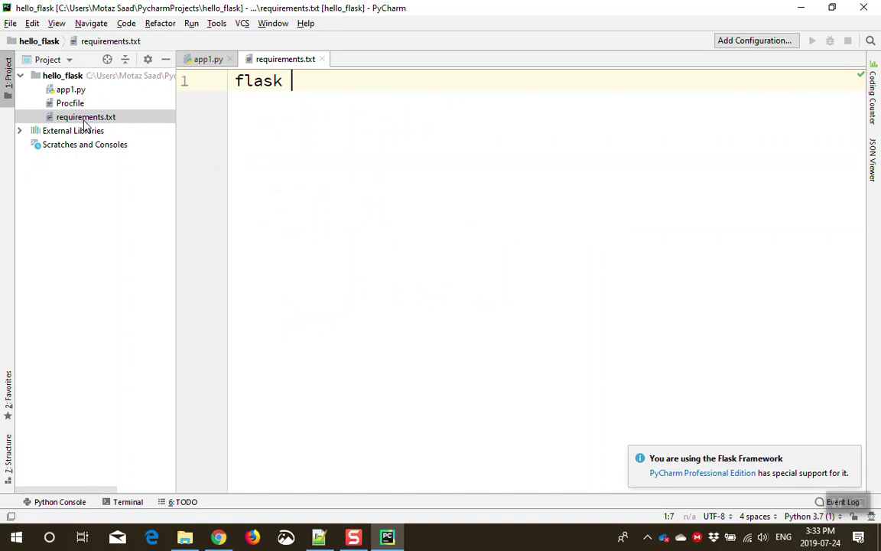
click(320, 60)
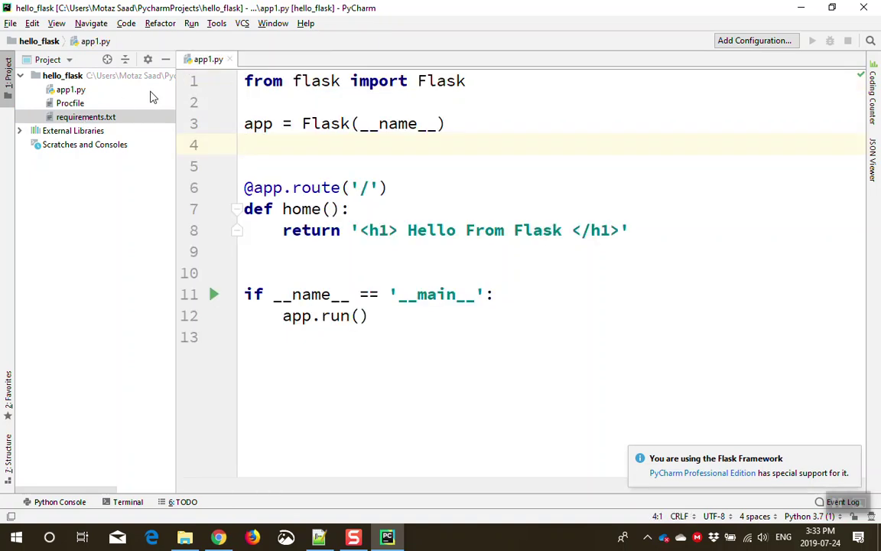
Share the project on GitHub as the repository hello_flask with the description "flask deploy demo"
click(241, 23)
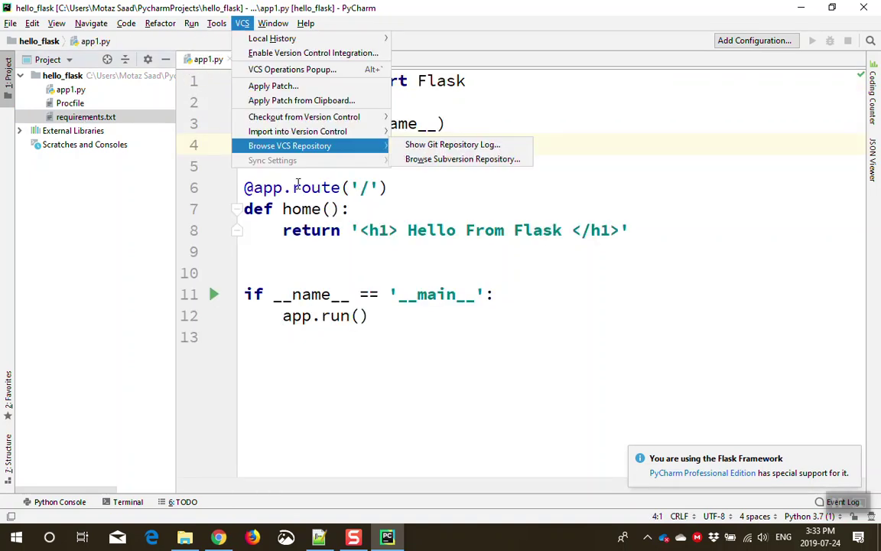
mouse_move(307, 158)
mouse_move(300, 135)
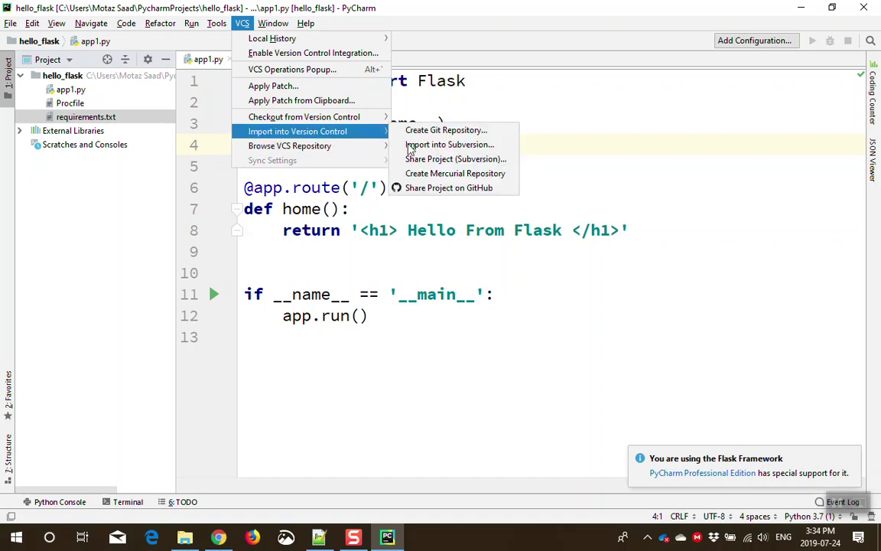
click(440, 188)
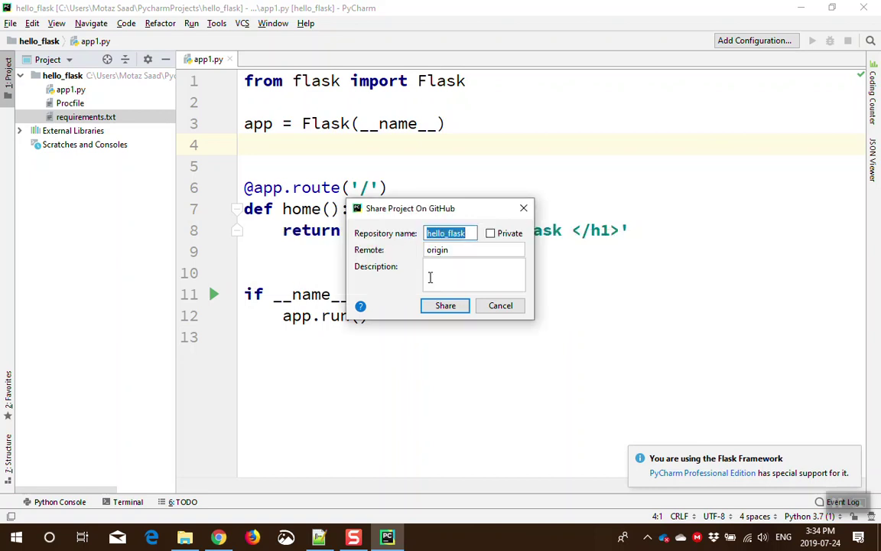
click(449, 264)
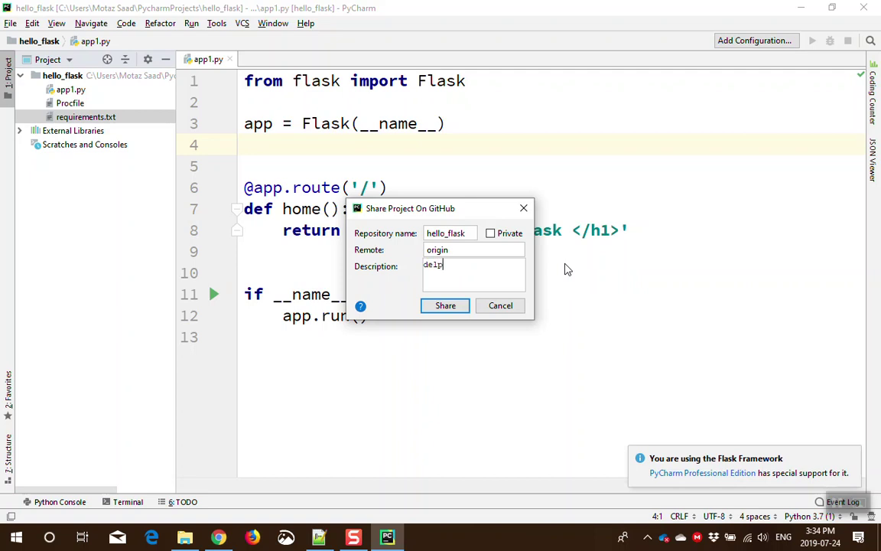
text(sk deploy demo)
click(458, 307)
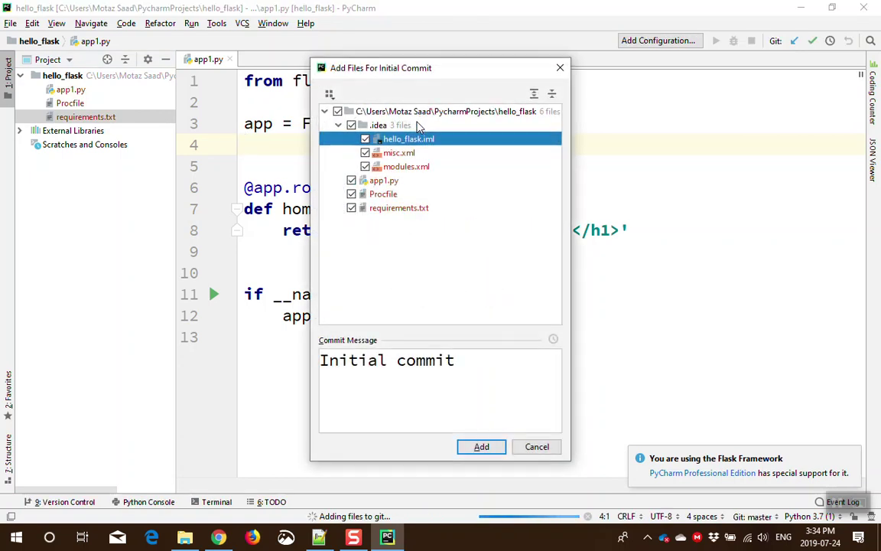
Exclude the .idea folder and add app1.py, Procfile and requirements.txt with the message "Initial commit"
key(Up)
click(351, 126)
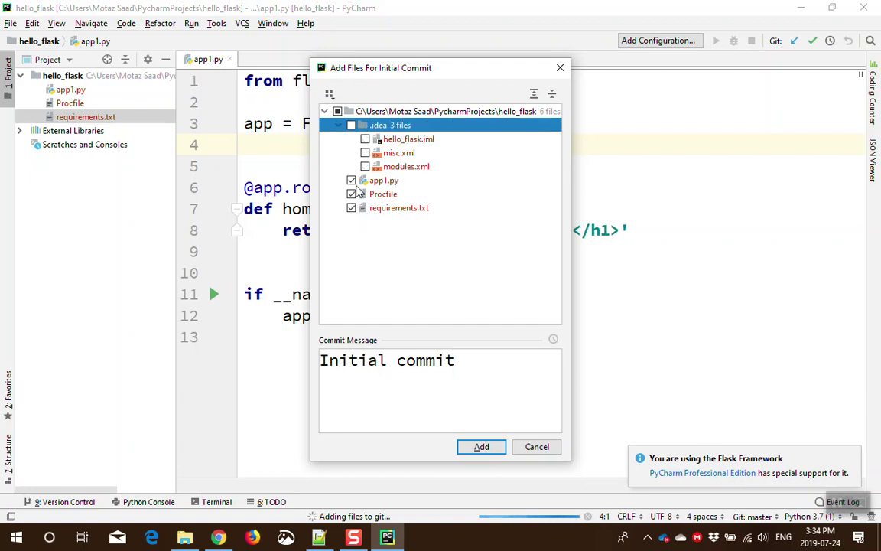
click(339, 125)
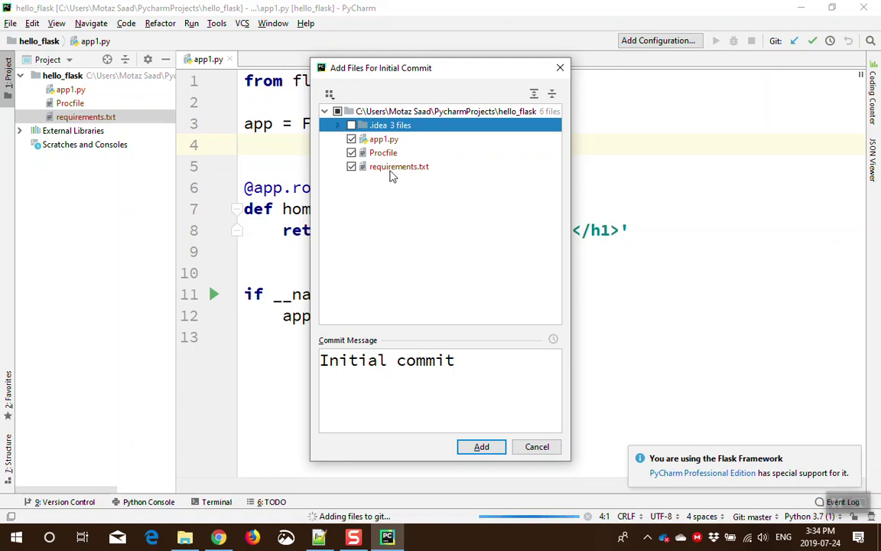
click(480, 448)
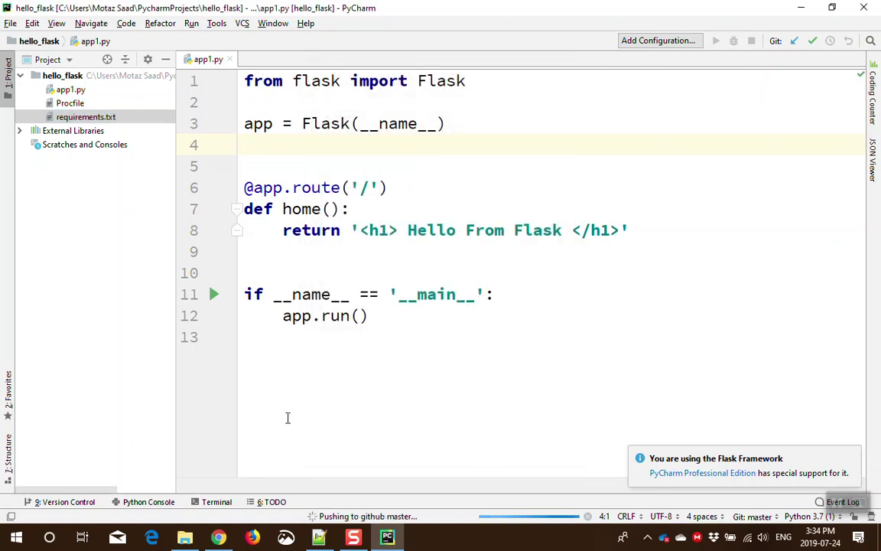
Switch to Chrome, search the account's GitHub repositories for flask, and open hello_flask to review its files
mouse_move(222, 539)
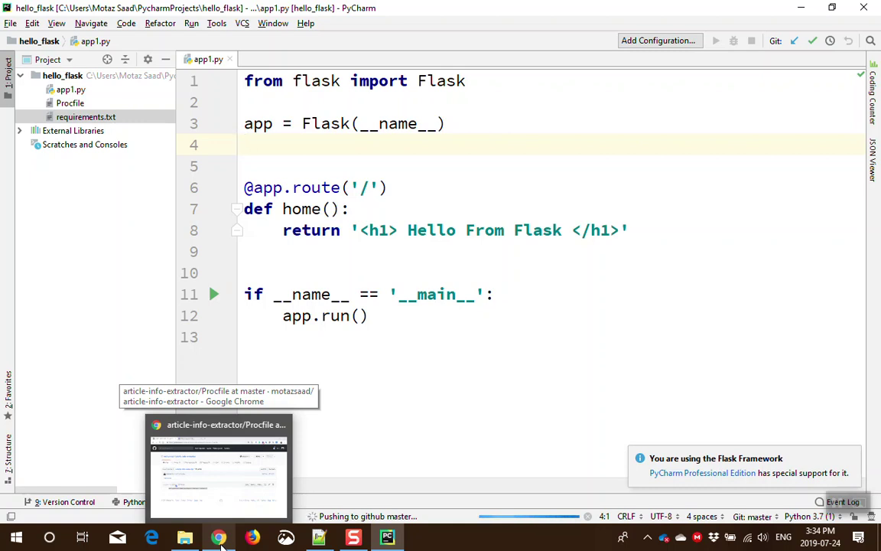
click(221, 540)
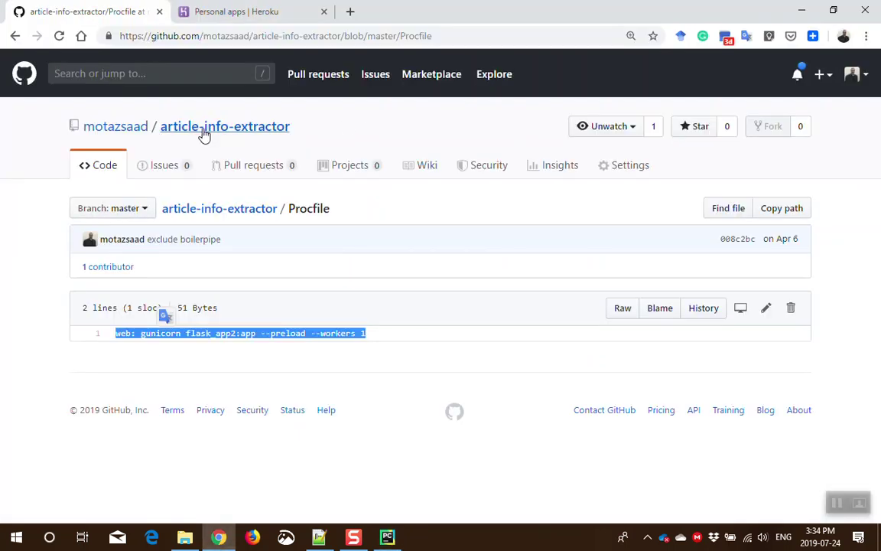
click(9, 36)
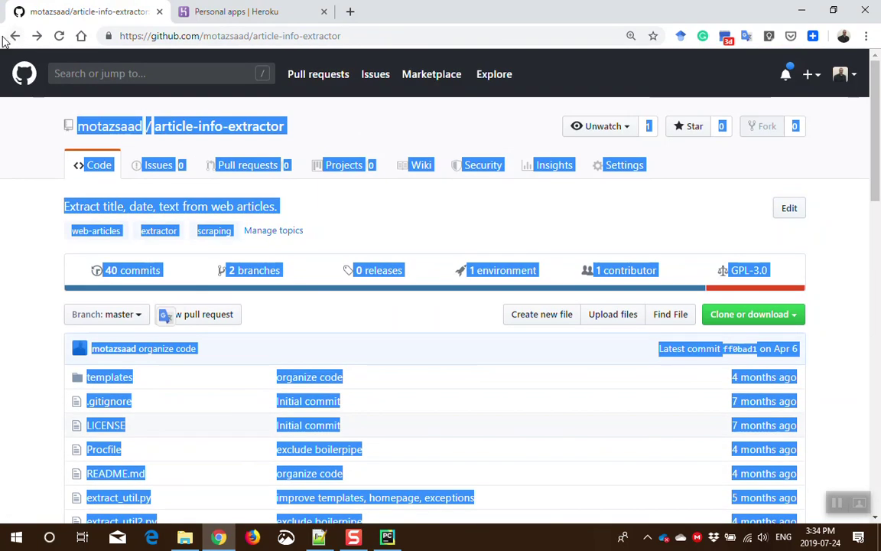
click(13, 36)
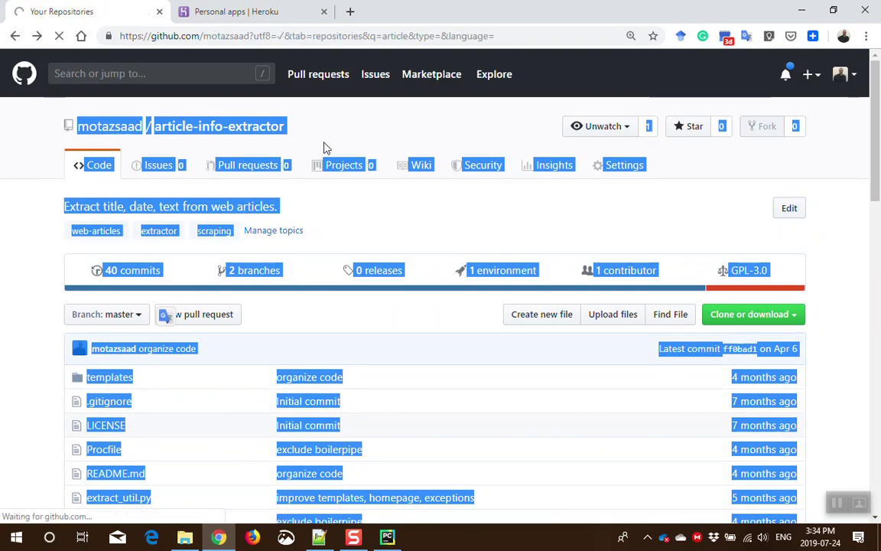
double_click(293, 102)
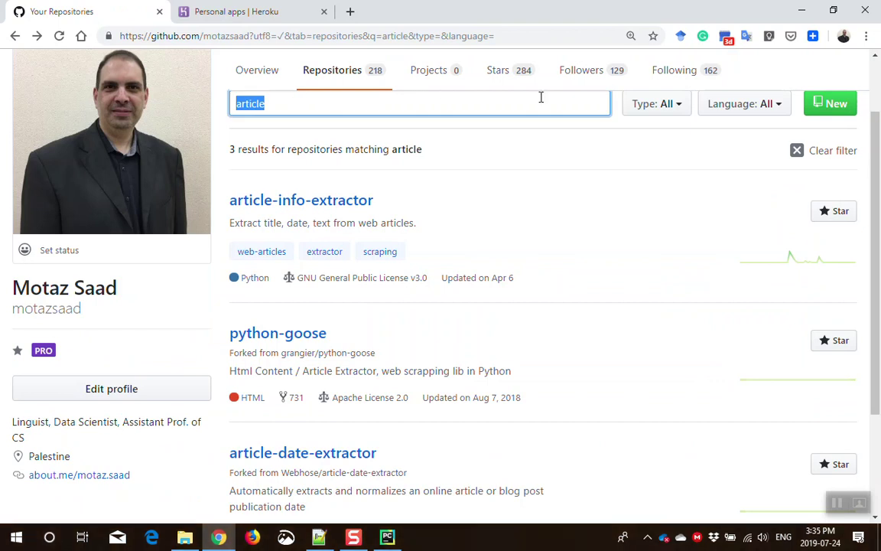
text(flask)
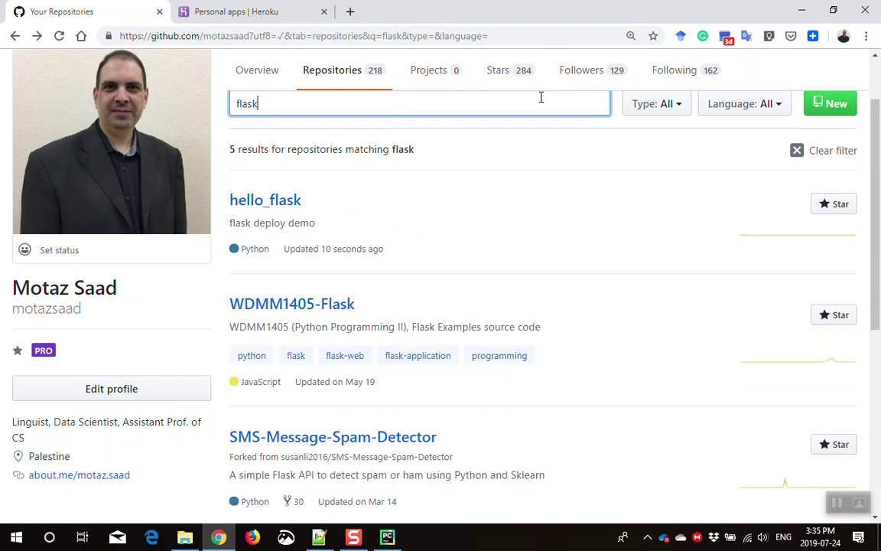
click(271, 208)
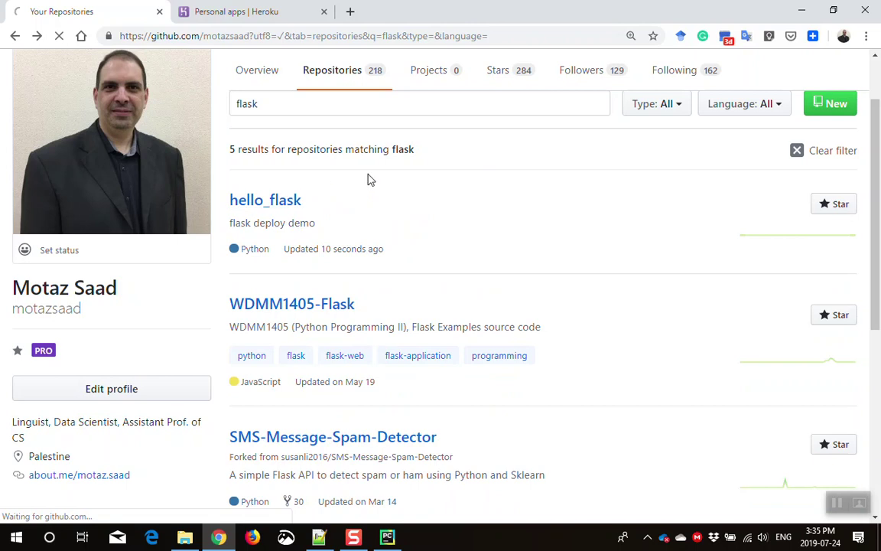
scroll(301, 290, down, 1)
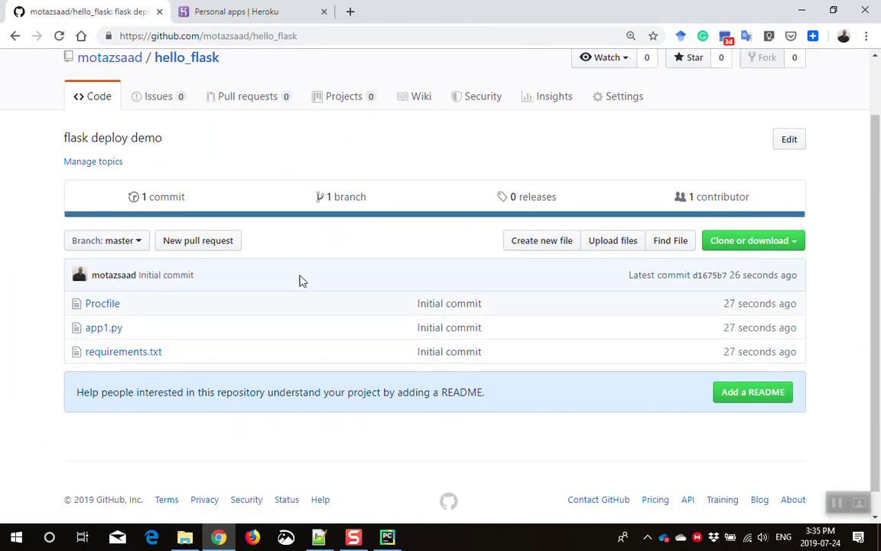
scroll(301, 282, up, 1)
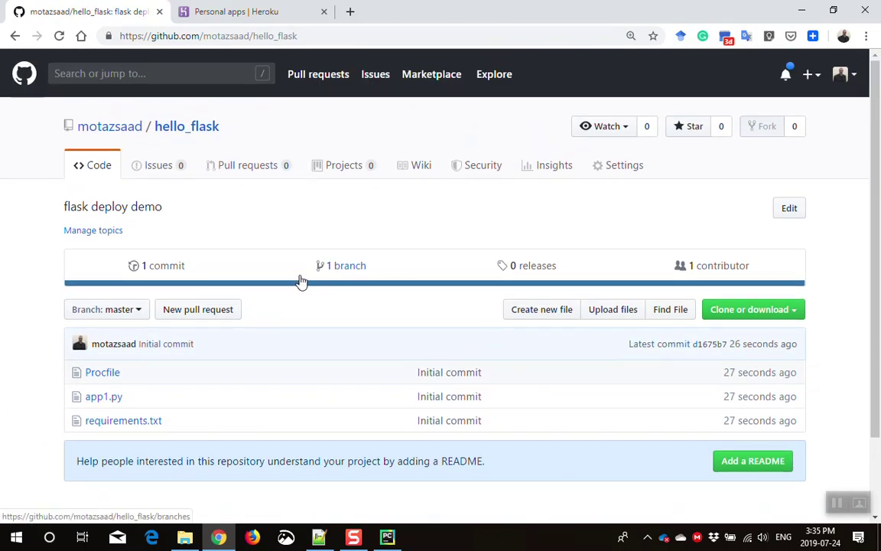
Start a new app from the Heroku dashboard and enter the app name flask-demo
click(244, 11)
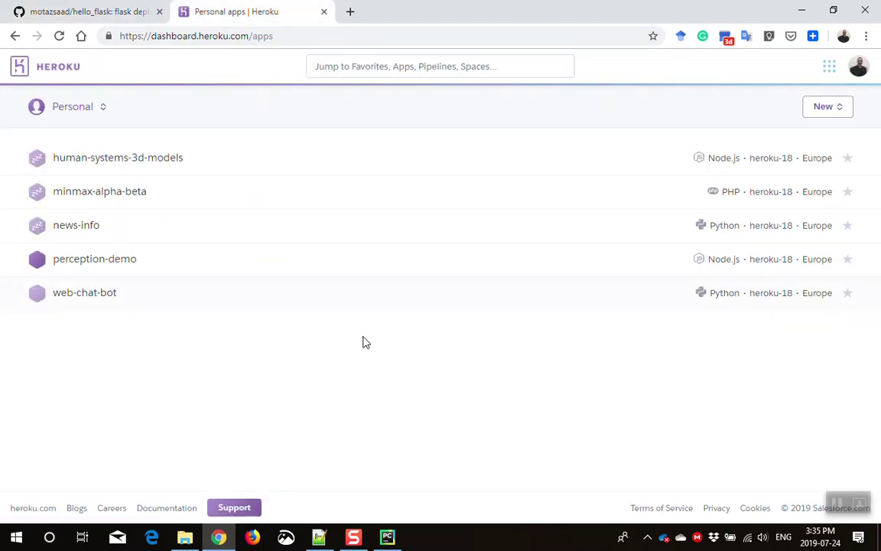
click(842, 111)
click(816, 134)
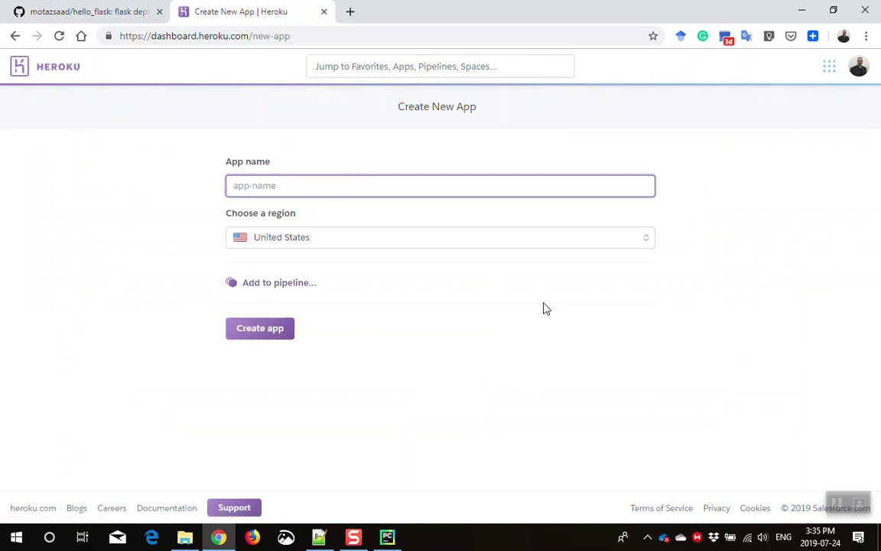
text(flask demo)
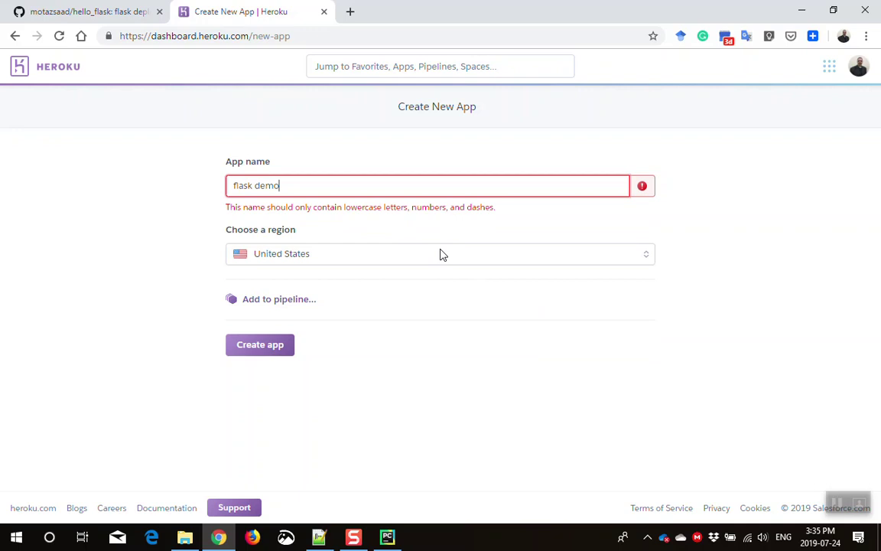
key(Left)
key(Left)
key(BackSpace)
text(-)
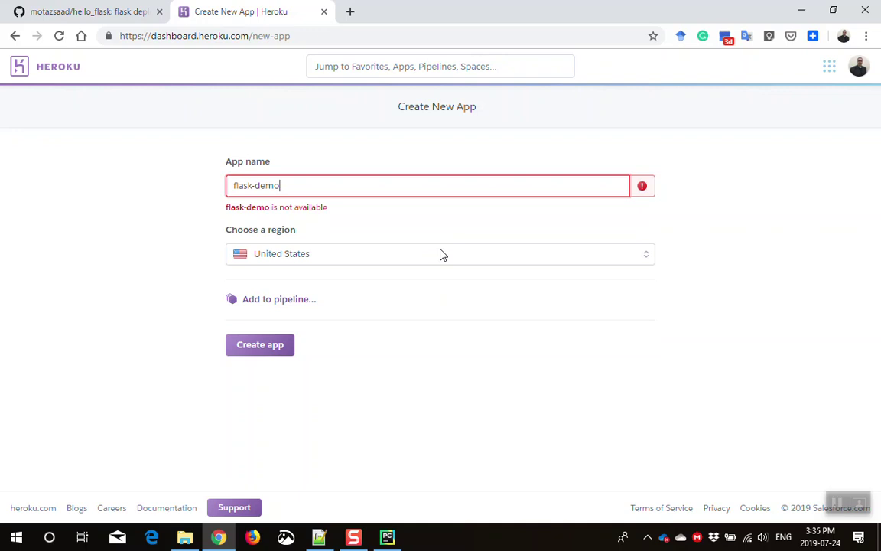
Try the app names flask_demo, flaskdemo and flask-demo1 in turn
key(Right)
key(BackSpace)
text(_)
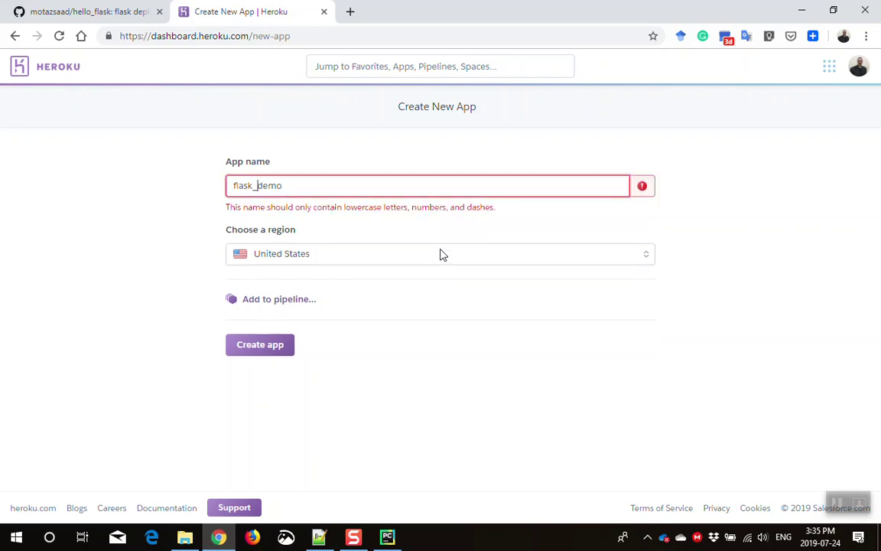
key(BackSpace)
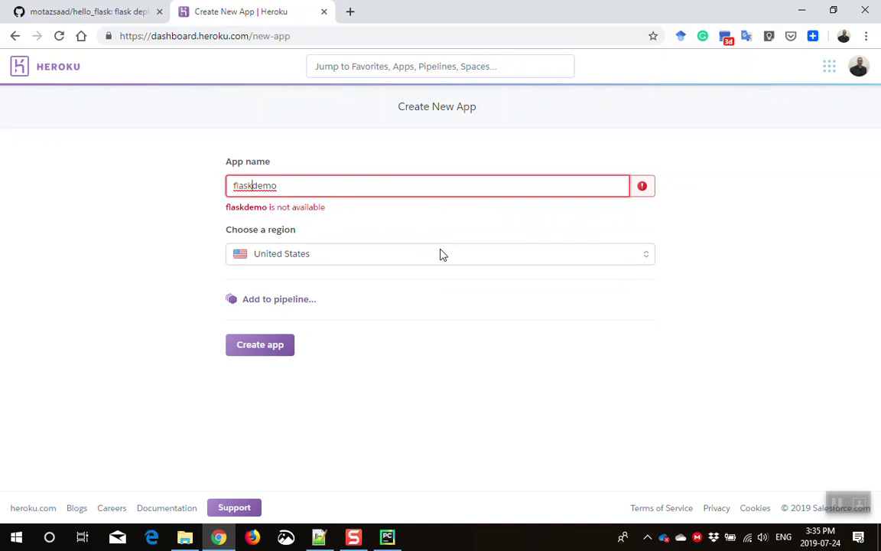
text(-)
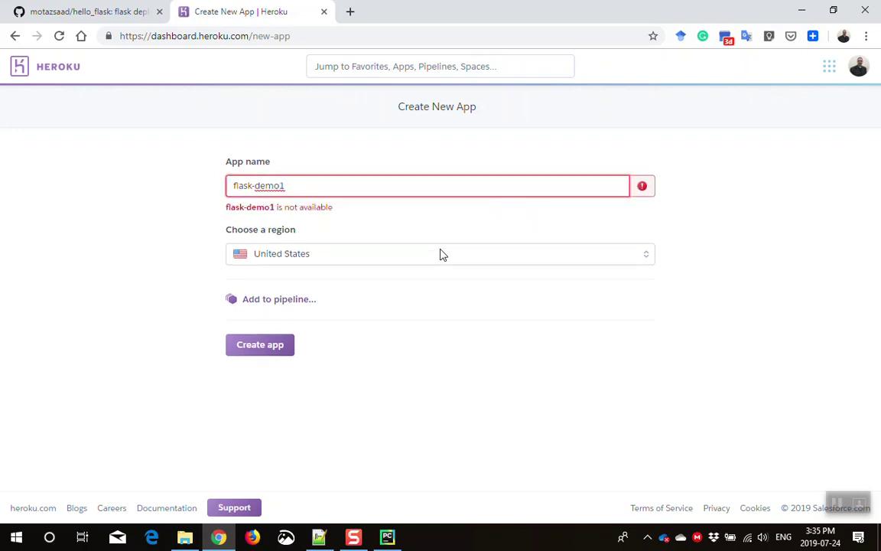
Create the app with the name flask-demo7 and the region Europe
key(BackSpace)
text(7)
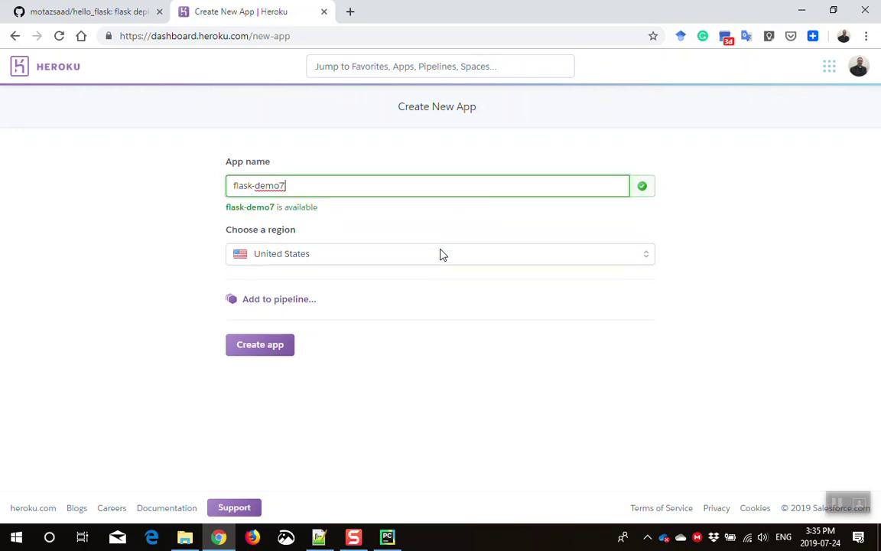
click(440, 254)
click(297, 290)
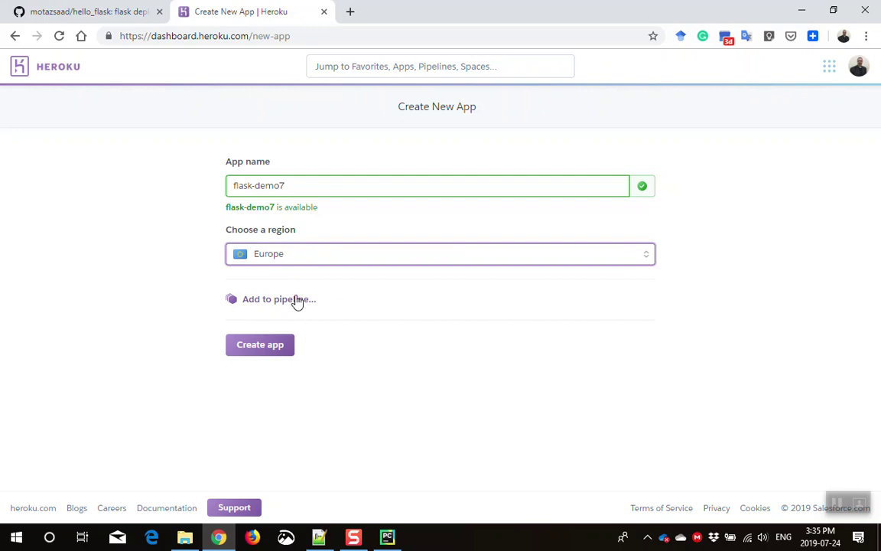
click(292, 353)
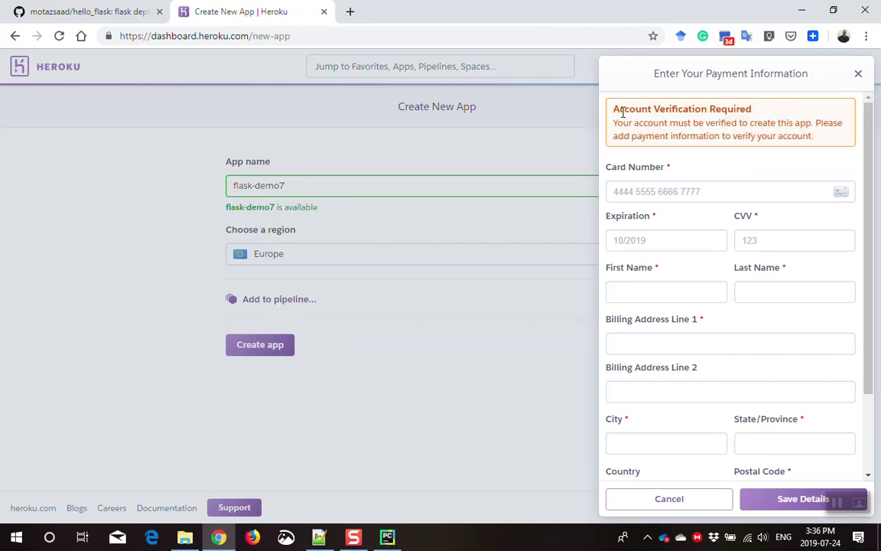
Read the account verification notice in the payment information form
drag(639, 114, 720, 135)
click(755, 123)
click(721, 188)
click(741, 157)
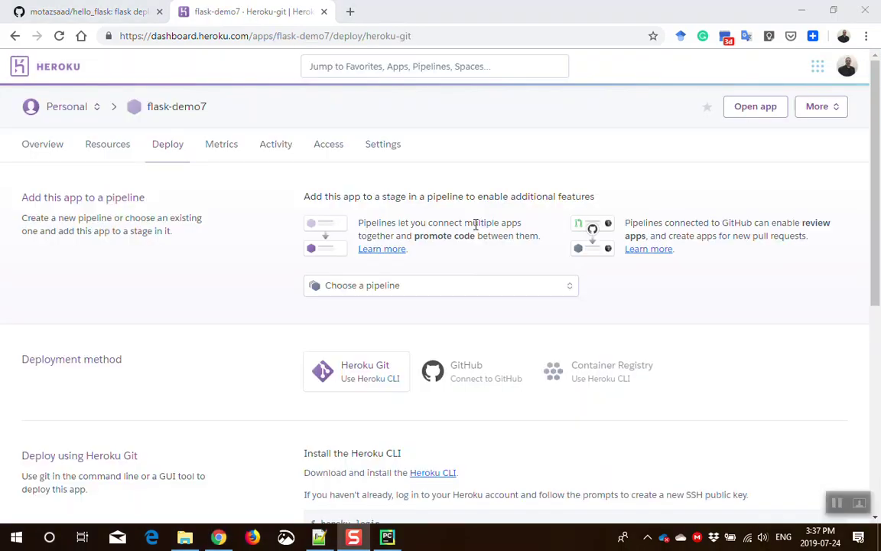
Choose GitHub as the deployment method for flask-demo7
scroll(457, 200, down, 2)
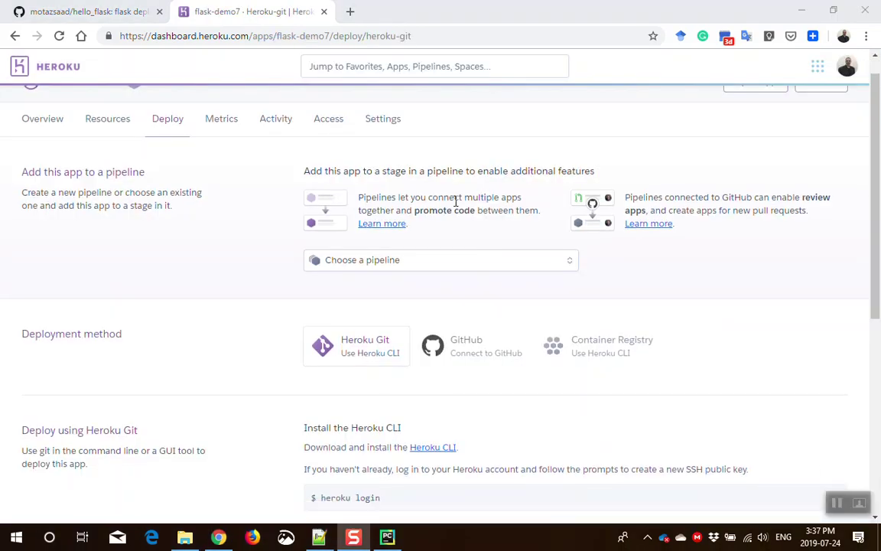
scroll(427, 210, up, 2)
click(475, 373)
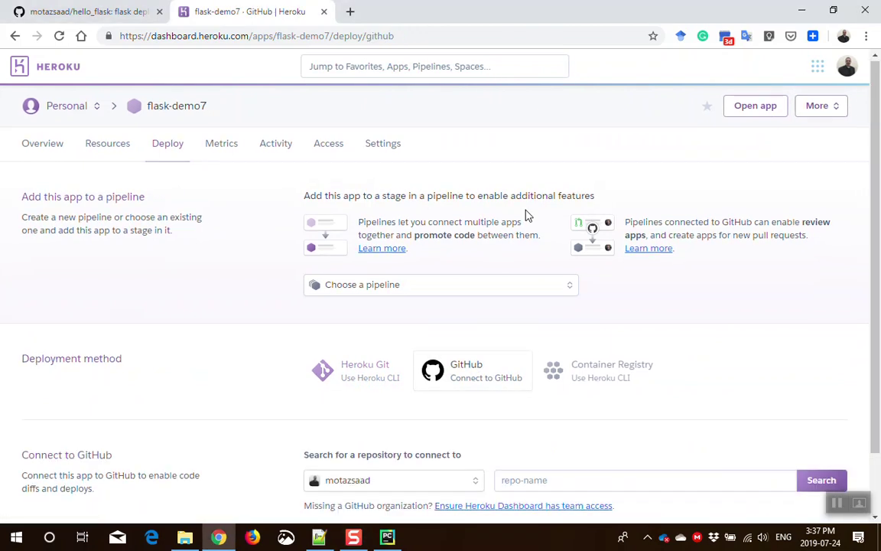
Search the account's GitHub repositories for hello and connect hello_flask to the app
scroll(525, 217, down, 2)
click(360, 410)
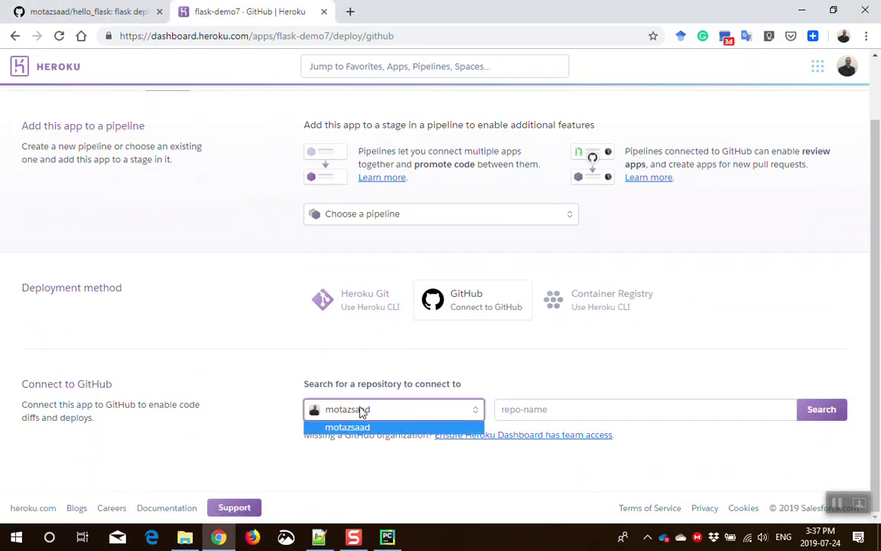
click(571, 412)
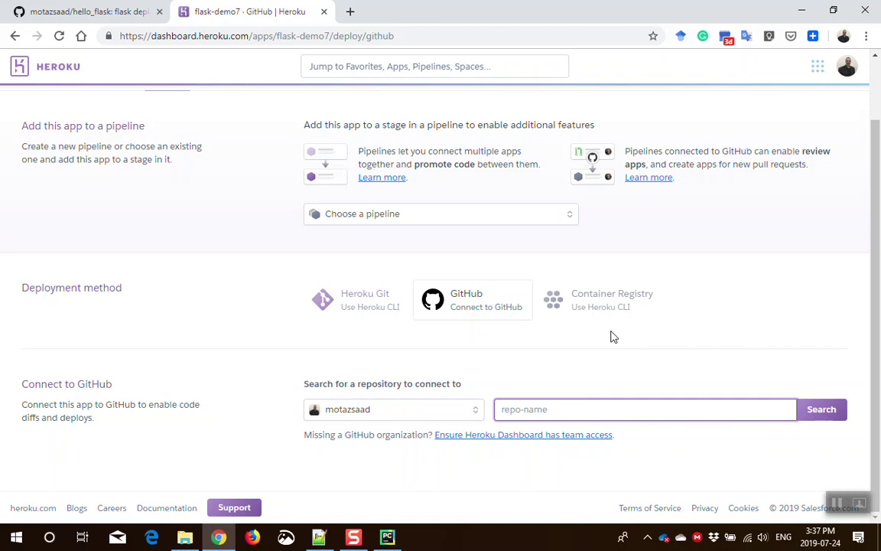
text(heloo)
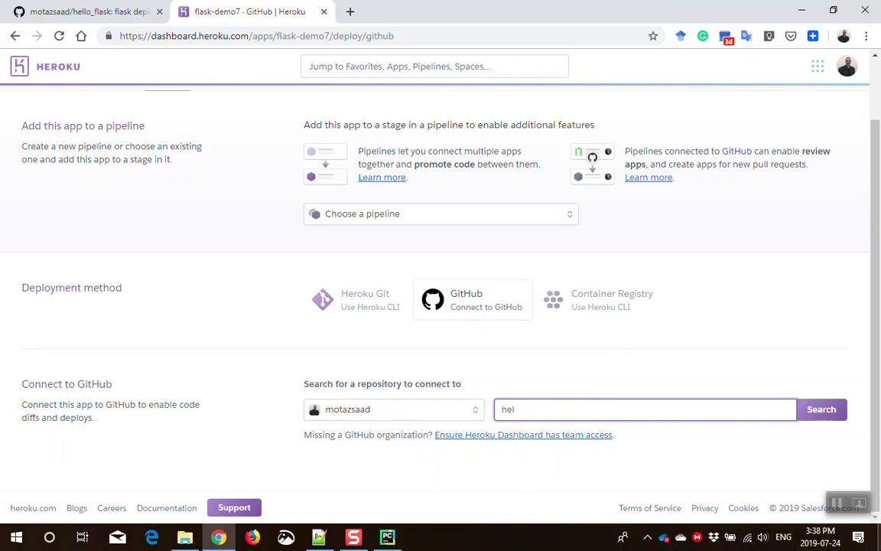
key(BackSpace)
click(822, 409)
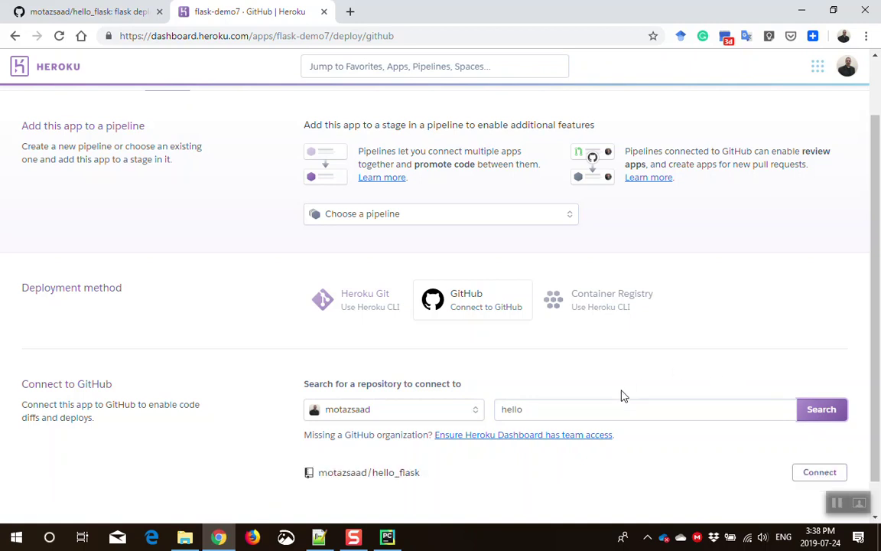
scroll(619, 398, down, 1)
click(819, 438)
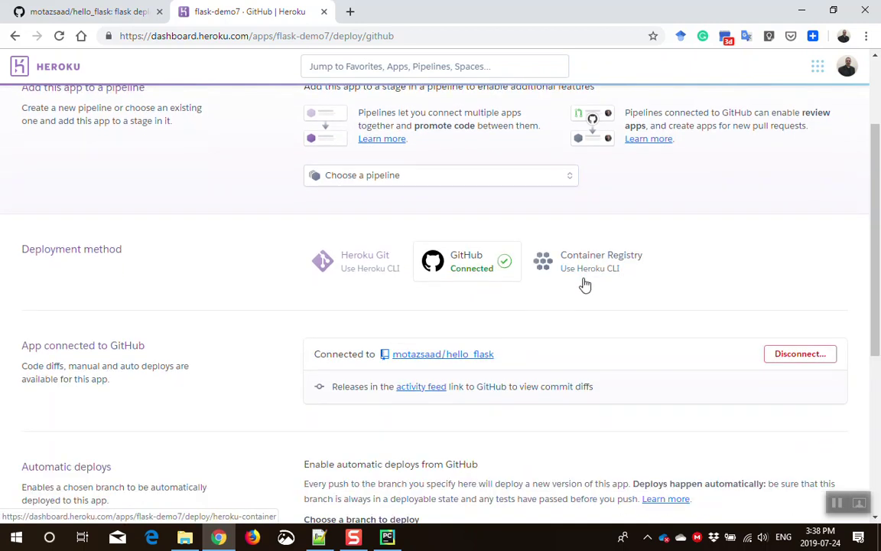
Deploy the master branch manually and follow the build output
scroll(610, 318, down, 4)
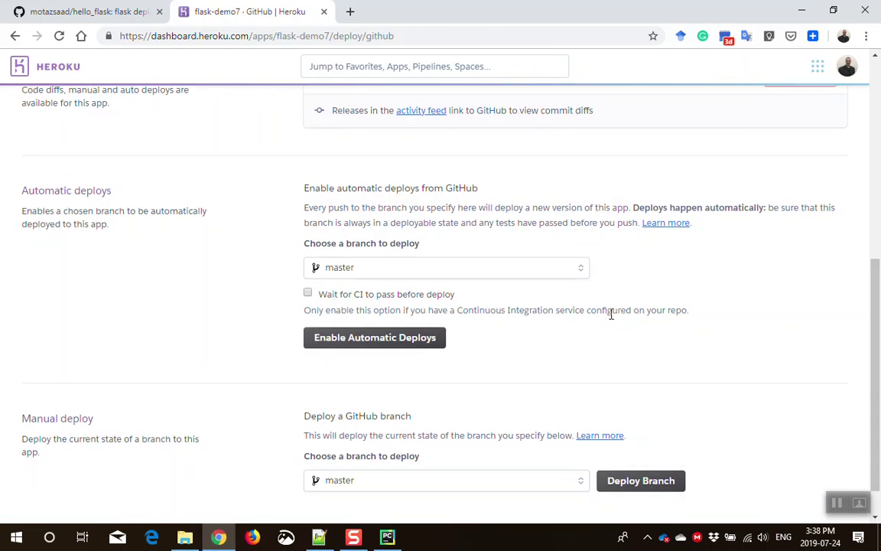
scroll(610, 311, down, 1)
click(542, 228)
click(540, 228)
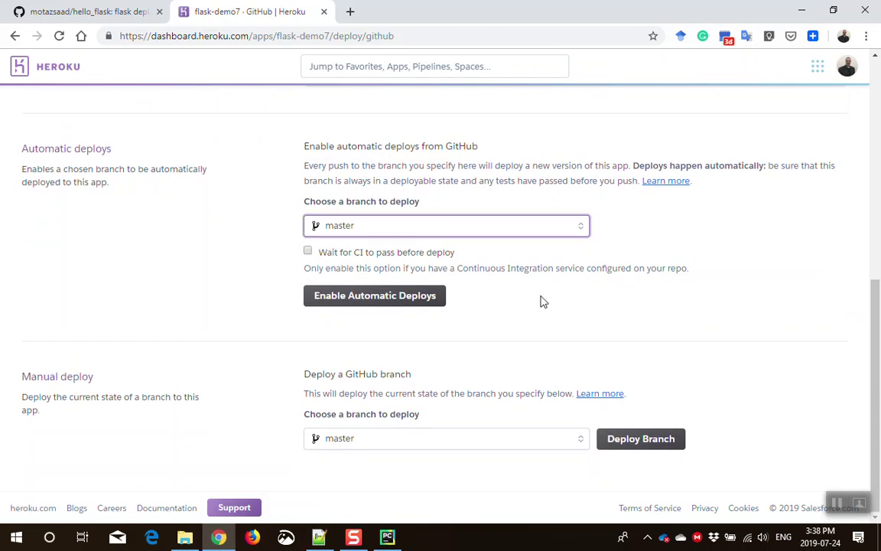
click(643, 441)
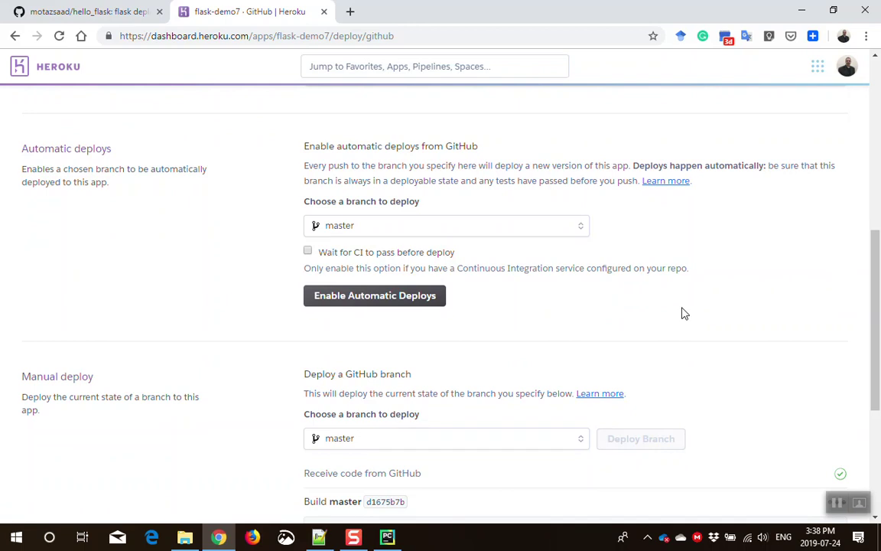
scroll(685, 314, down, 5)
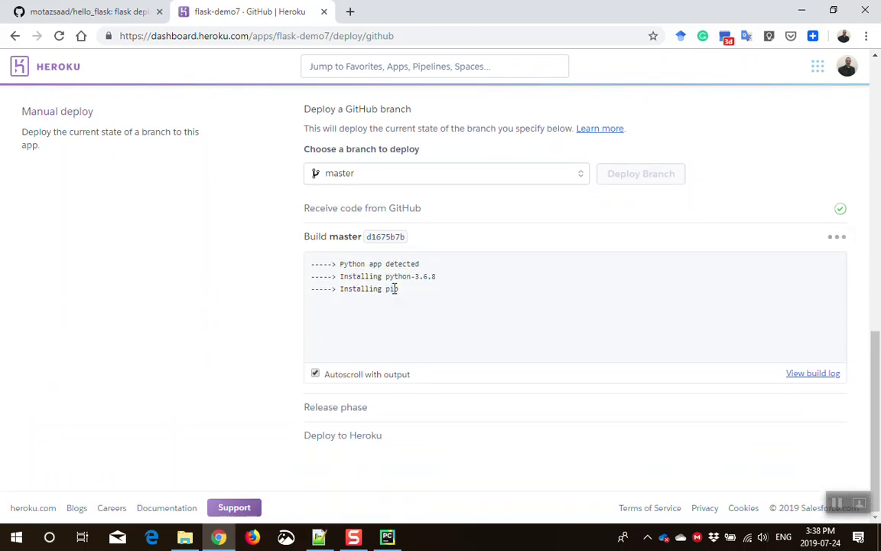
drag(407, 277, 434, 276)
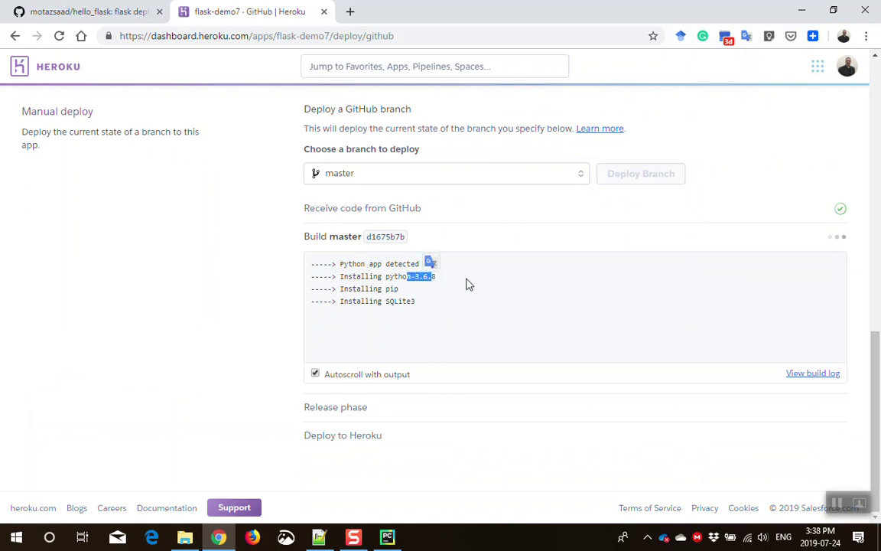
click(393, 300)
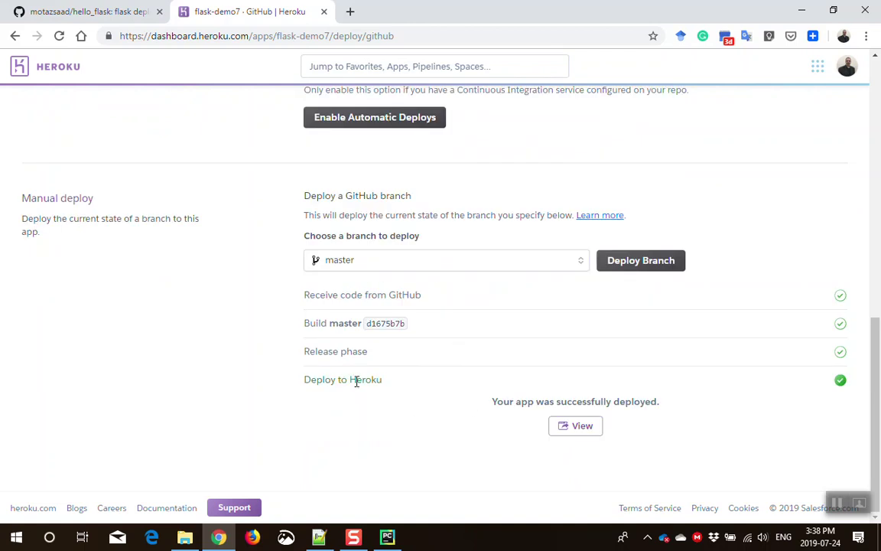
View the deployed app and enlarge the page to read its message and the suggested log command
click(581, 427)
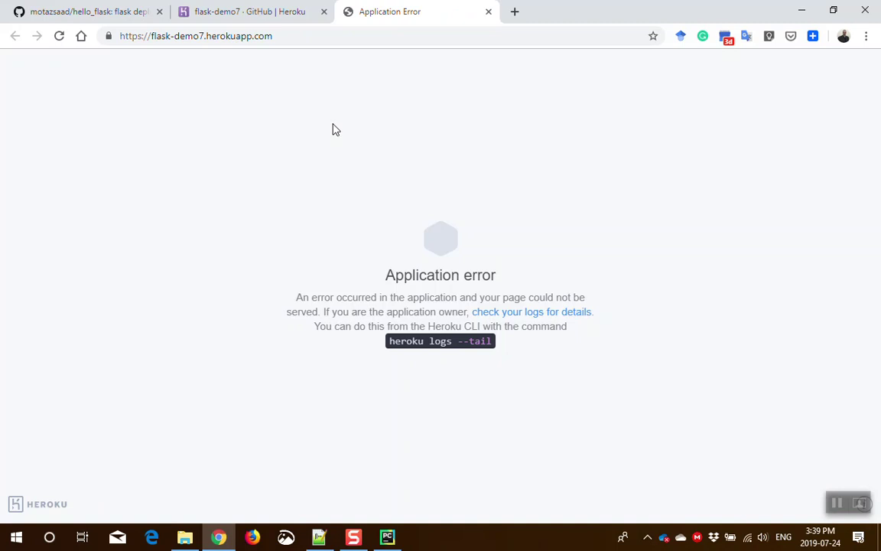
key(ctrl+plus)
key(ctrl+plus)
key(ctrl+plus)
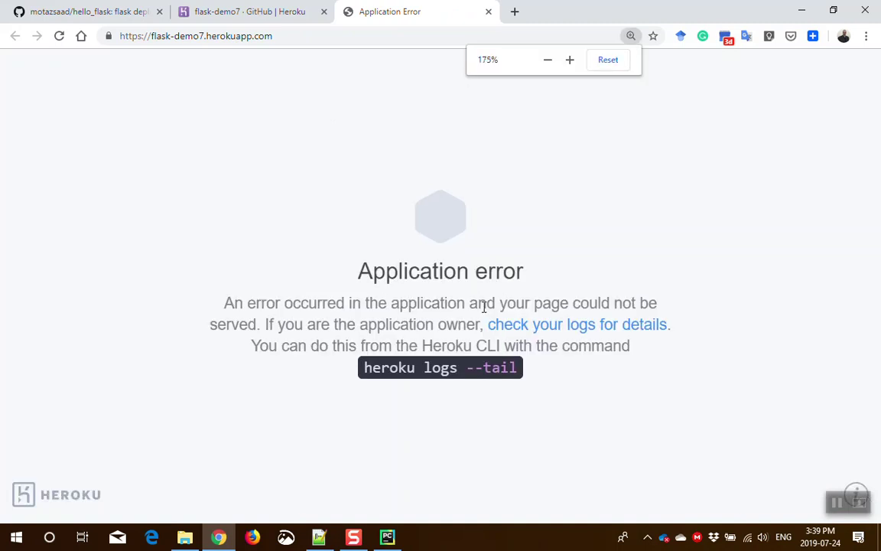
triple_click(408, 383)
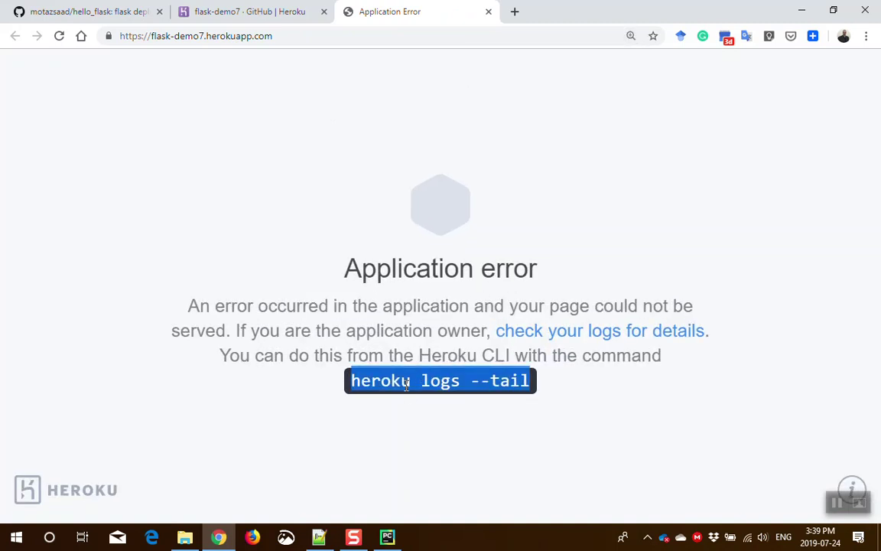
click(609, 379)
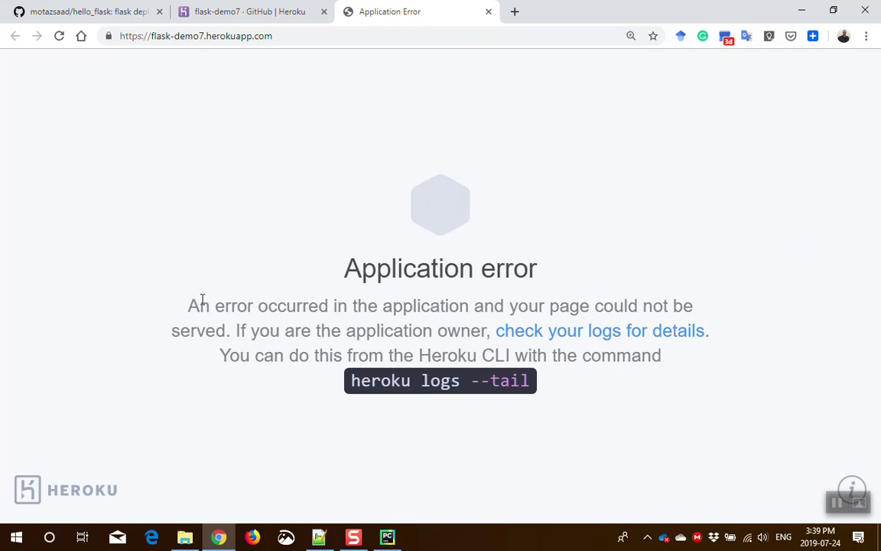
drag(198, 306, 693, 307)
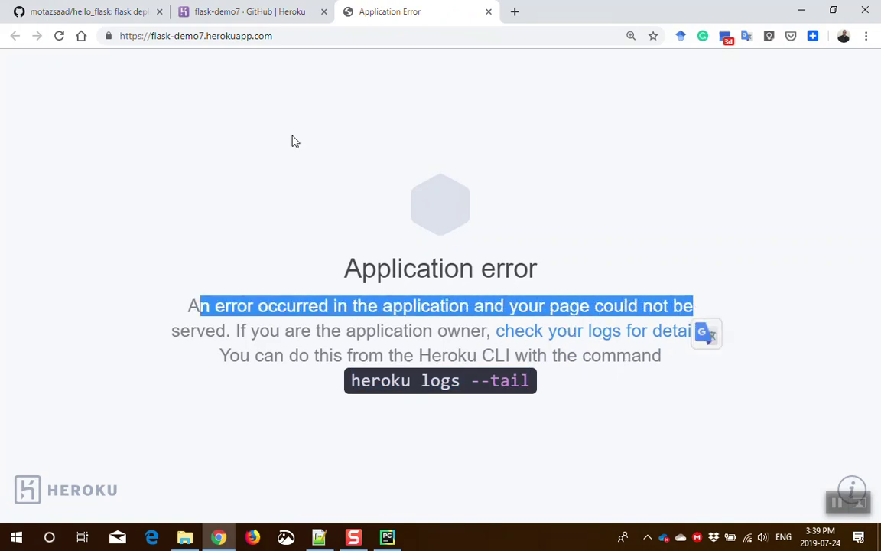
triple_click(428, 380)
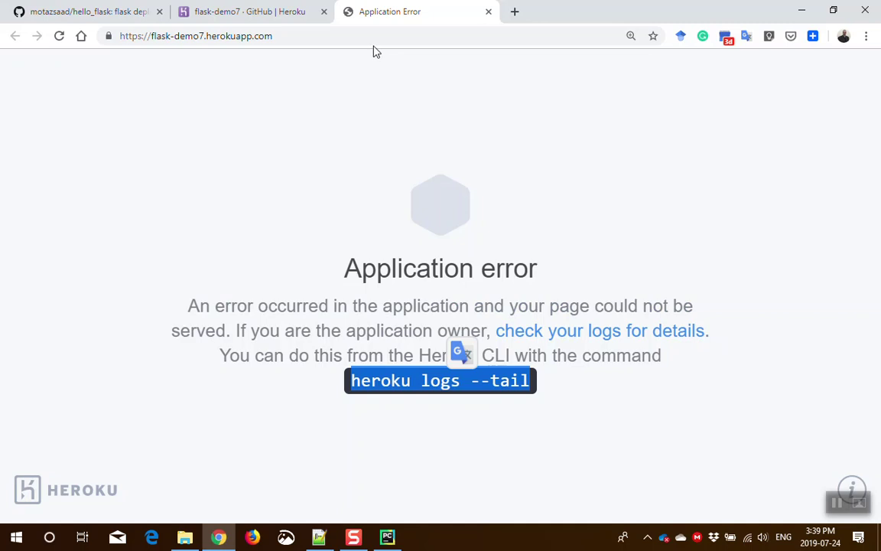
Return to the Heroku deploy page, check the Deploy to Heroku stage, and view the app again
click(270, 6)
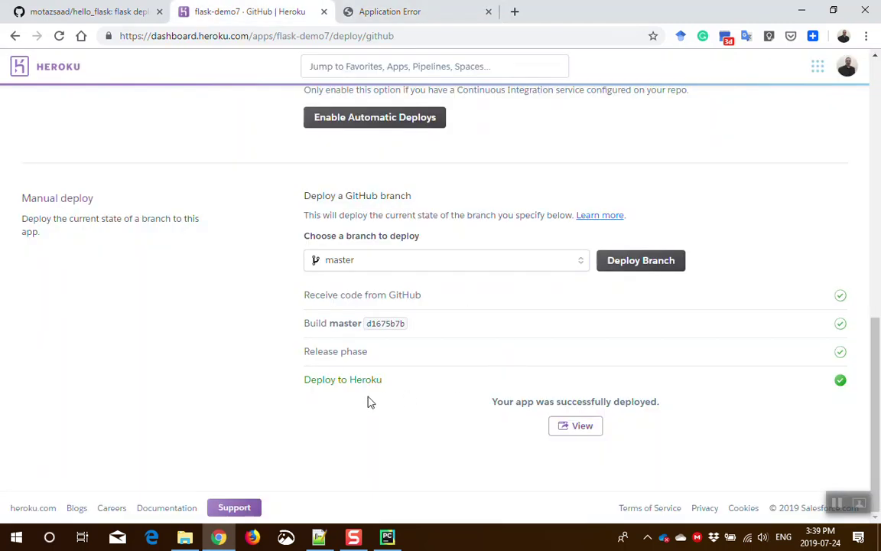
triple_click(338, 381)
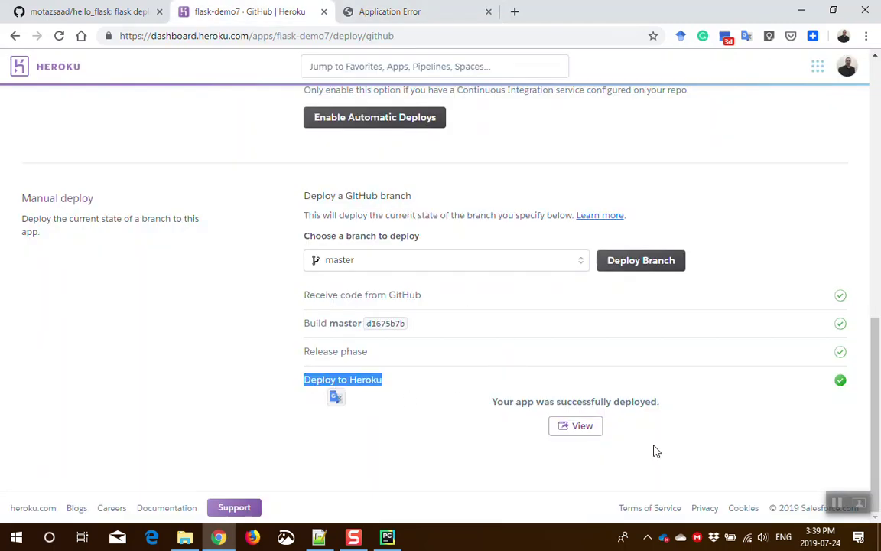
click(572, 426)
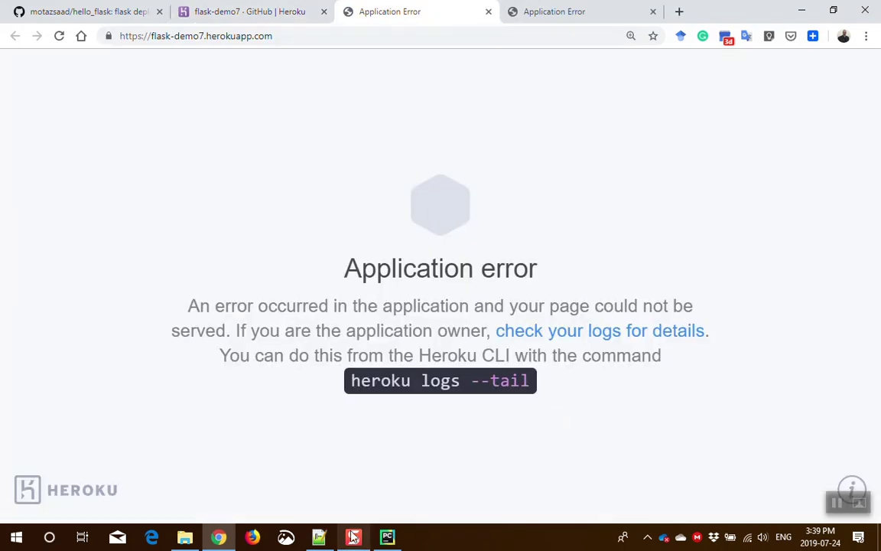
key(alt+Tab)
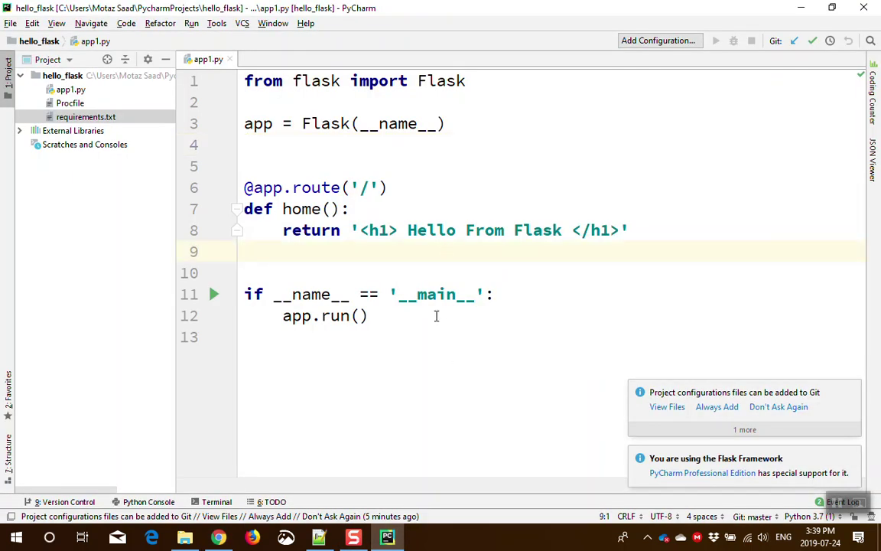
right_click(433, 274)
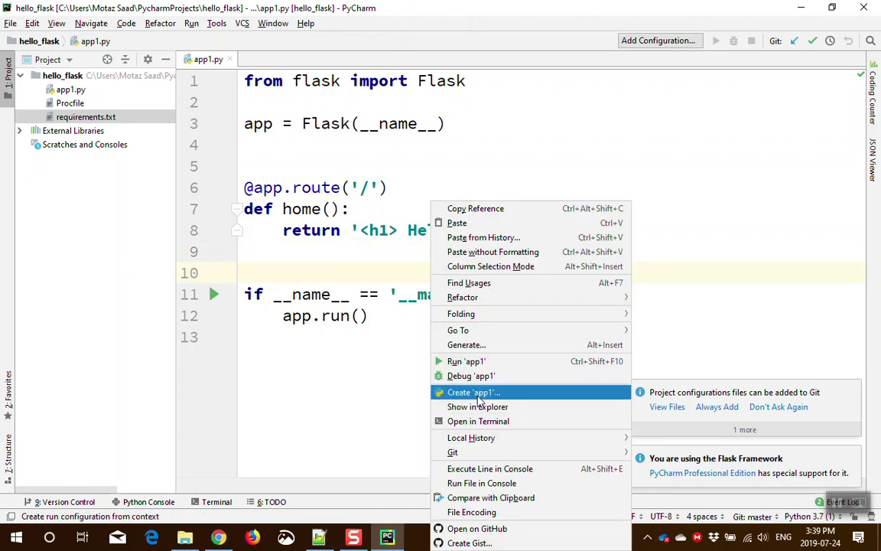
click(476, 361)
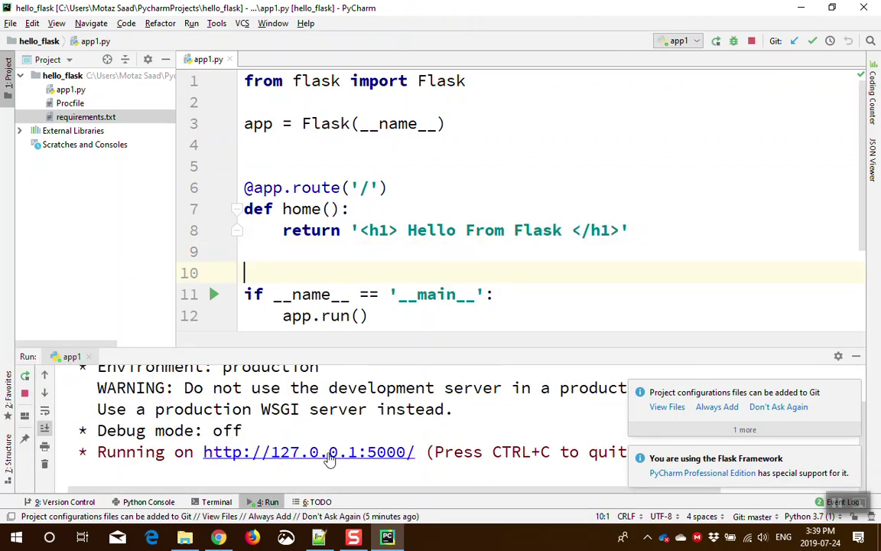
click(328, 454)
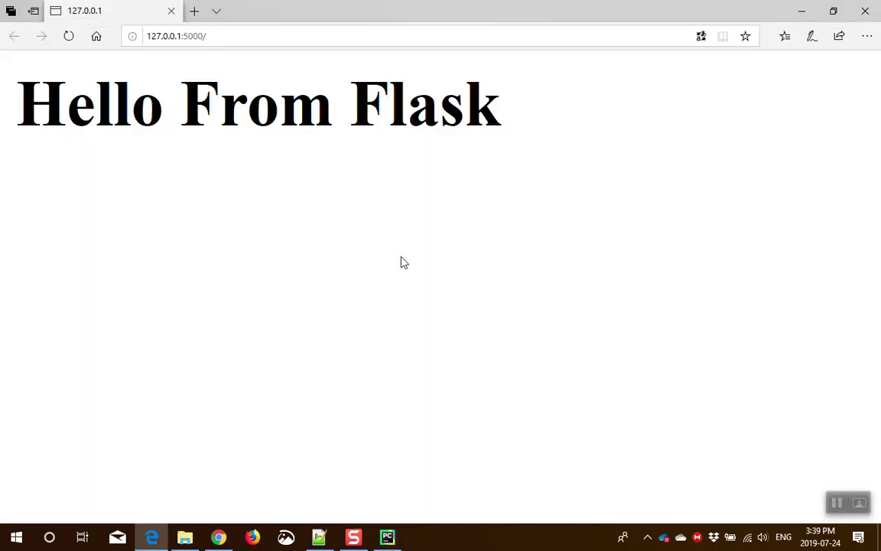
click(865, 11)
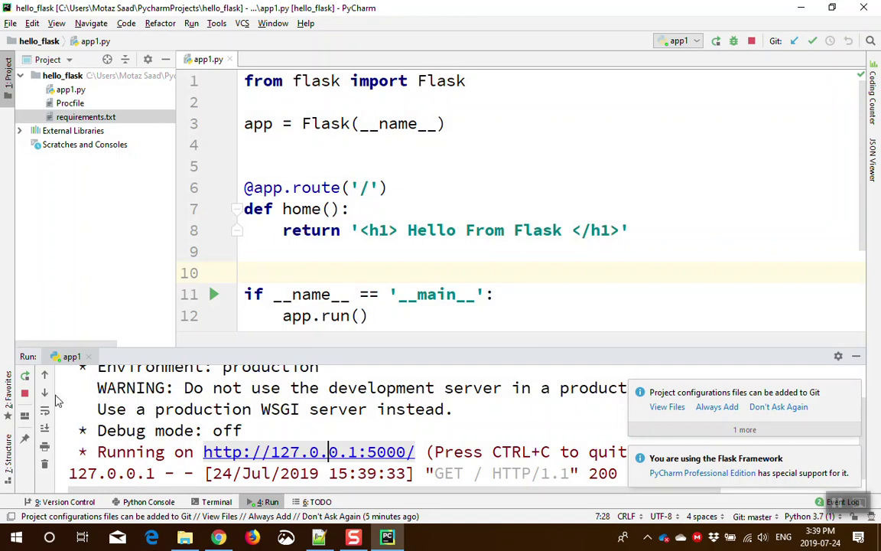
click(25, 392)
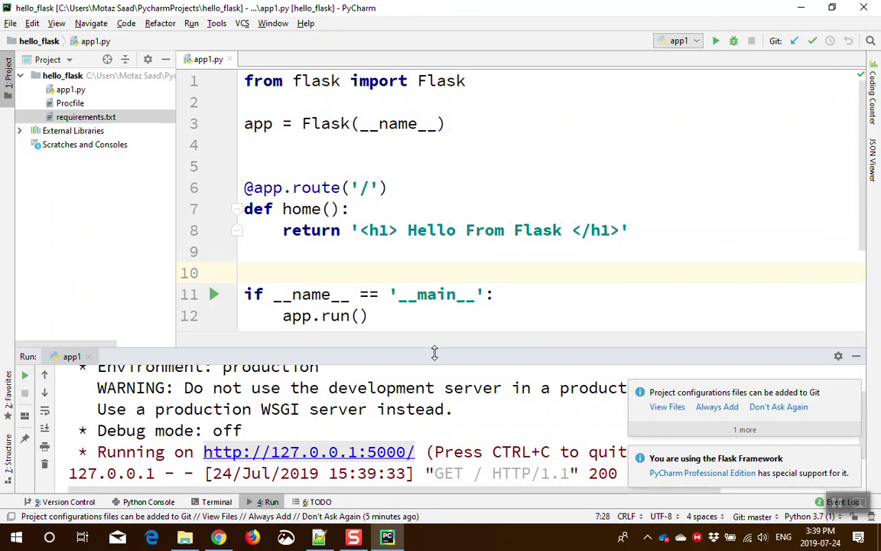
Return to the flask-demo7 app on Heroku and examine its application logs for the cause of the crash
click(219, 538)
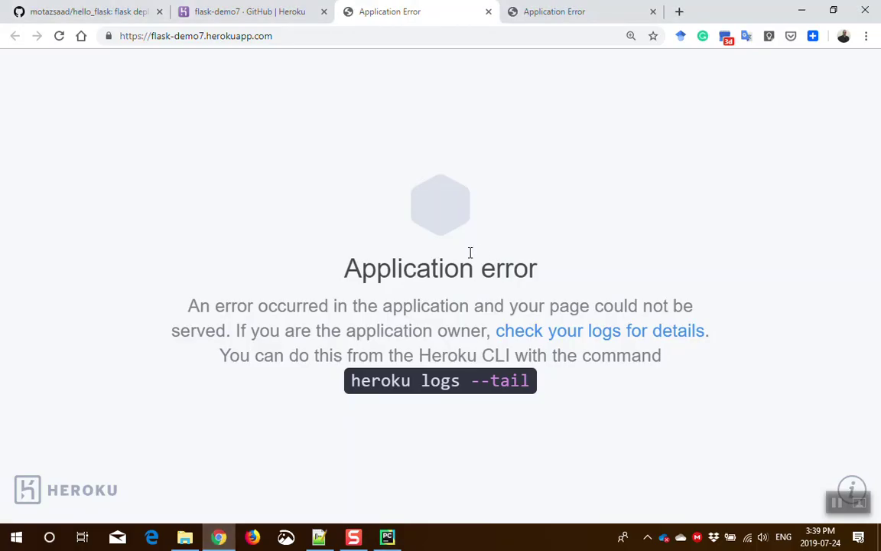
click(289, 15)
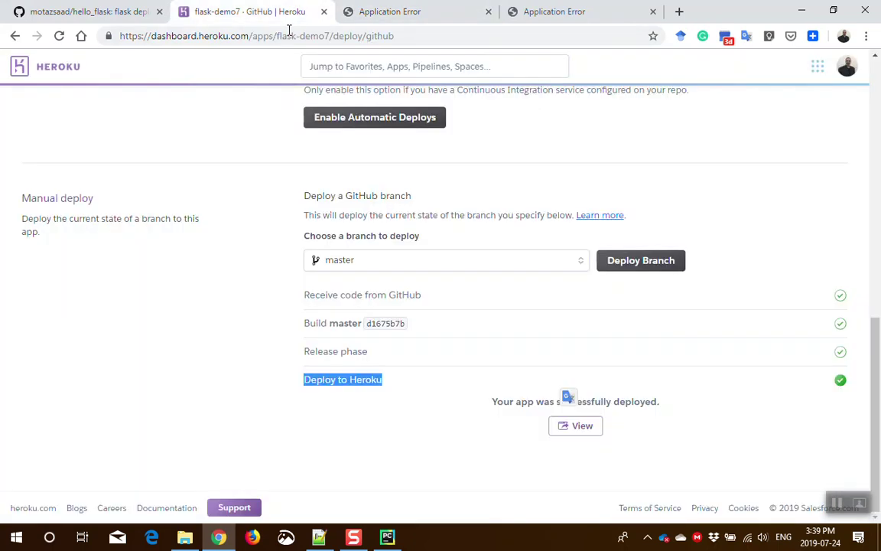
scroll(686, 359, up, 15)
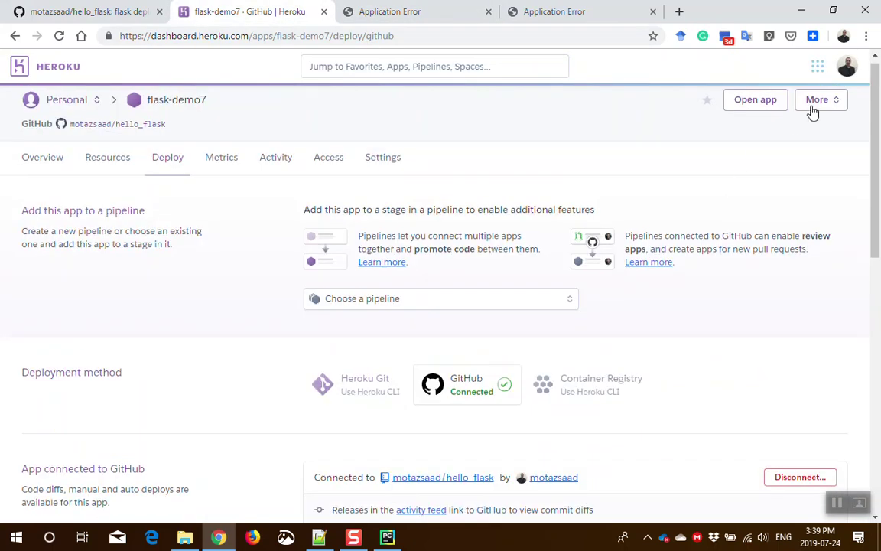
click(814, 104)
click(752, 130)
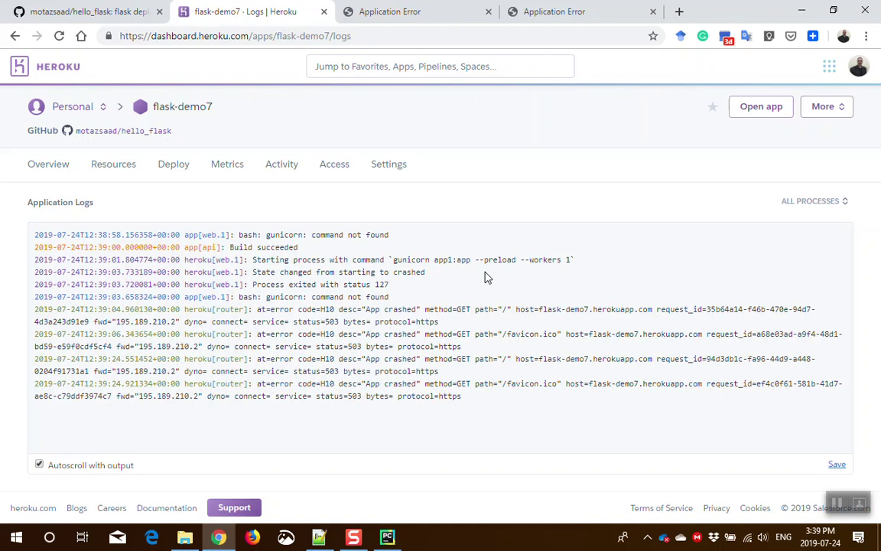
double_click(285, 298)
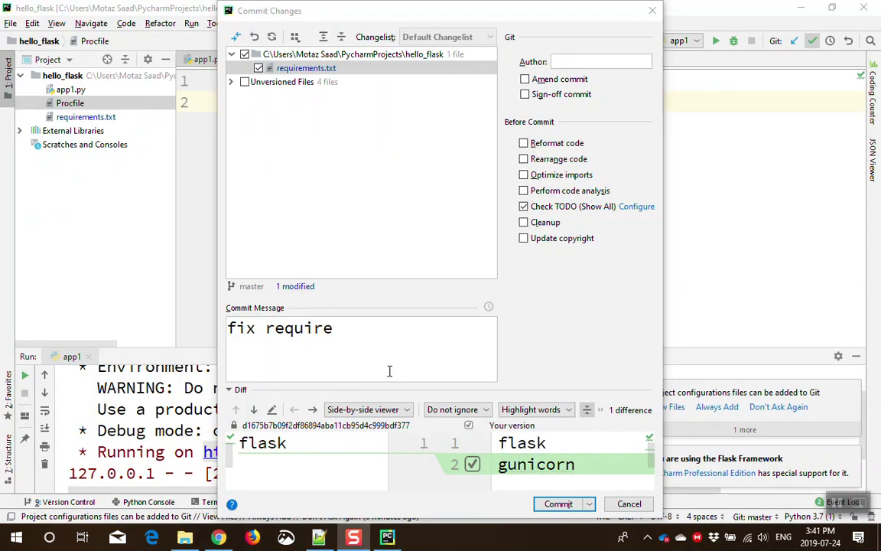
Commit the requirements.txt change with the message "fix requirements" and push it to origin/master
text(ments)
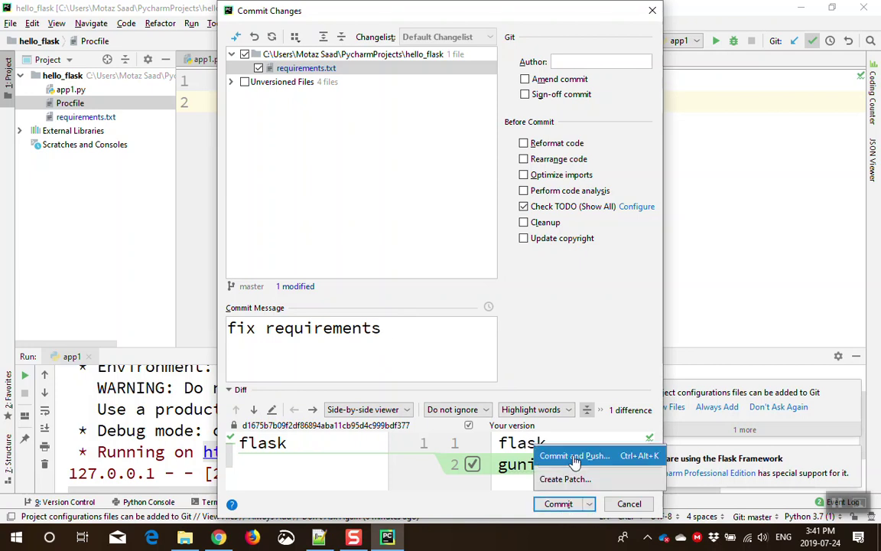
key(ctrl+Return)
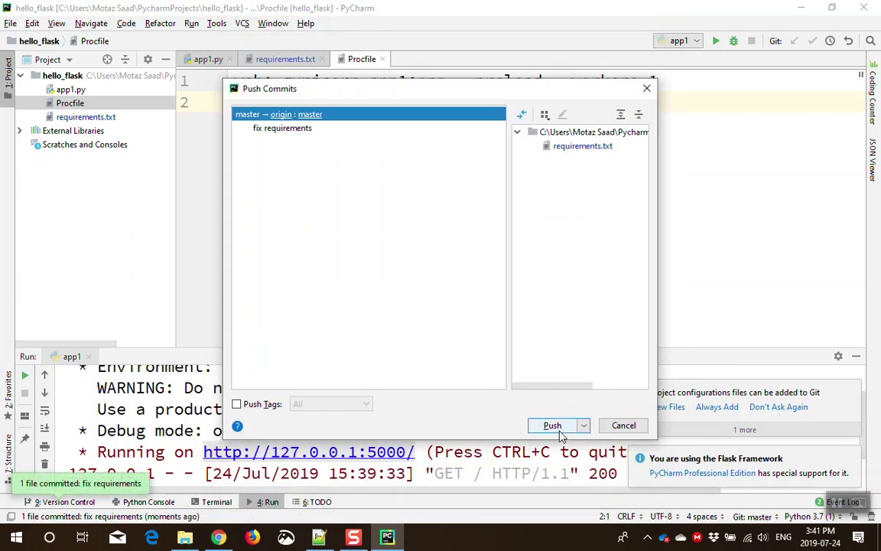
click(552, 426)
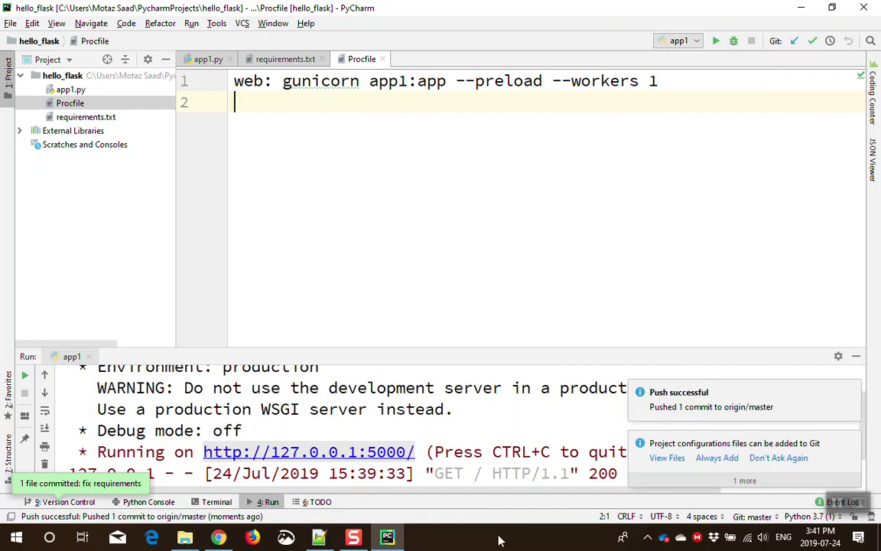
Go back to the Heroku deploy page of flask-demo7, deploy the master branch manually, and follow the build output
click(221, 538)
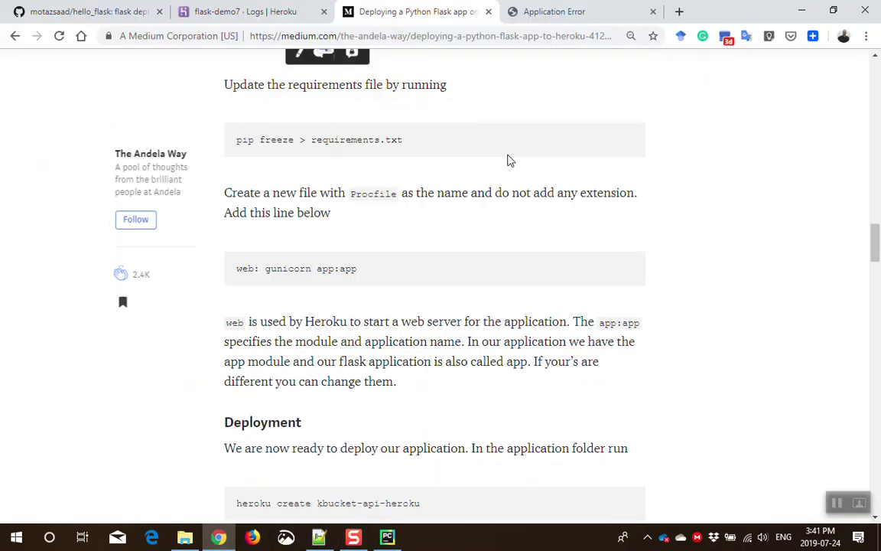
scroll(507, 161, up, 10)
click(245, 11)
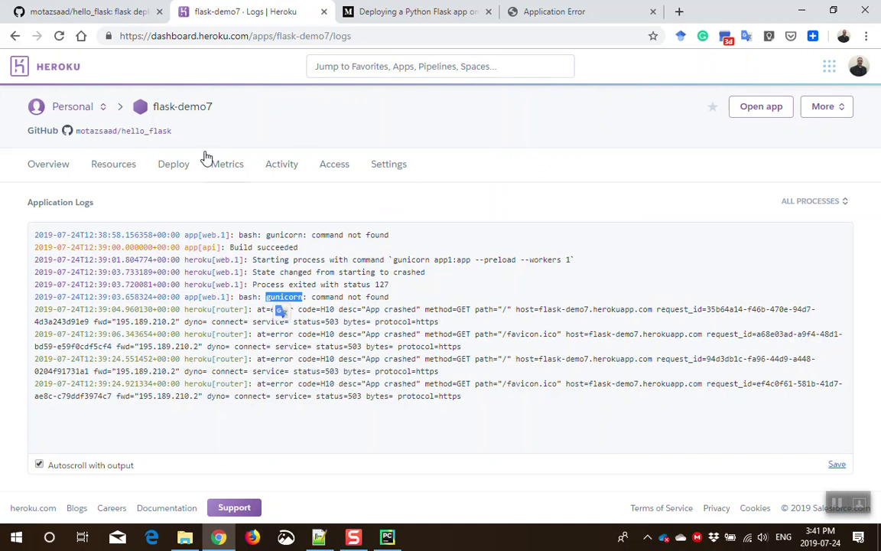
click(51, 164)
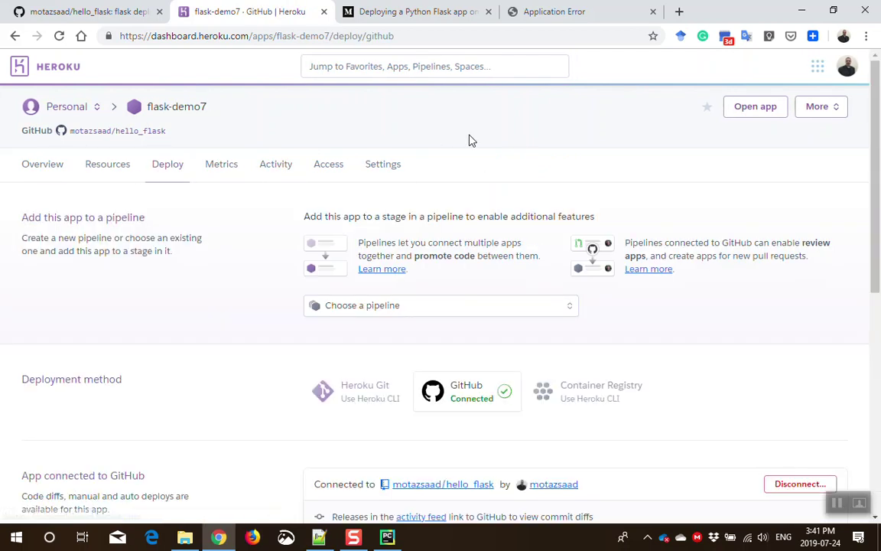
scroll(545, 241, down, 7)
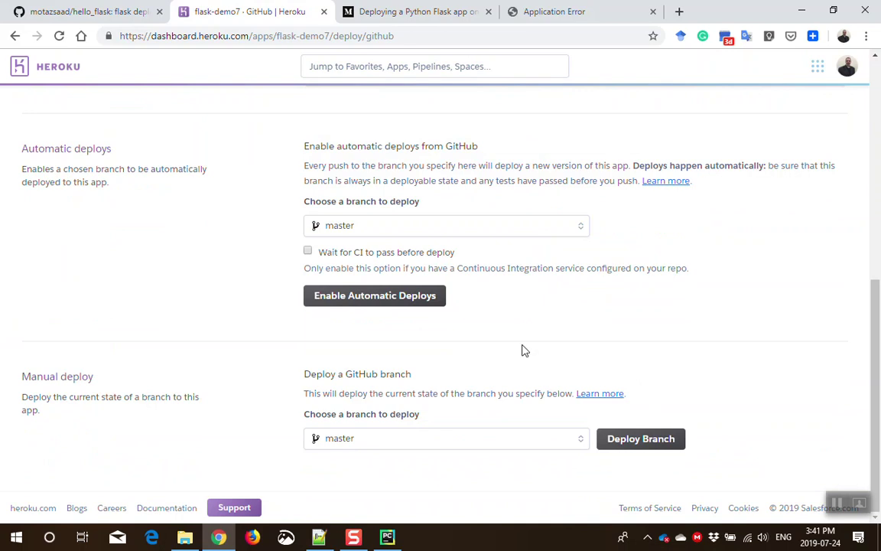
click(640, 439)
scroll(620, 268, up, 5)
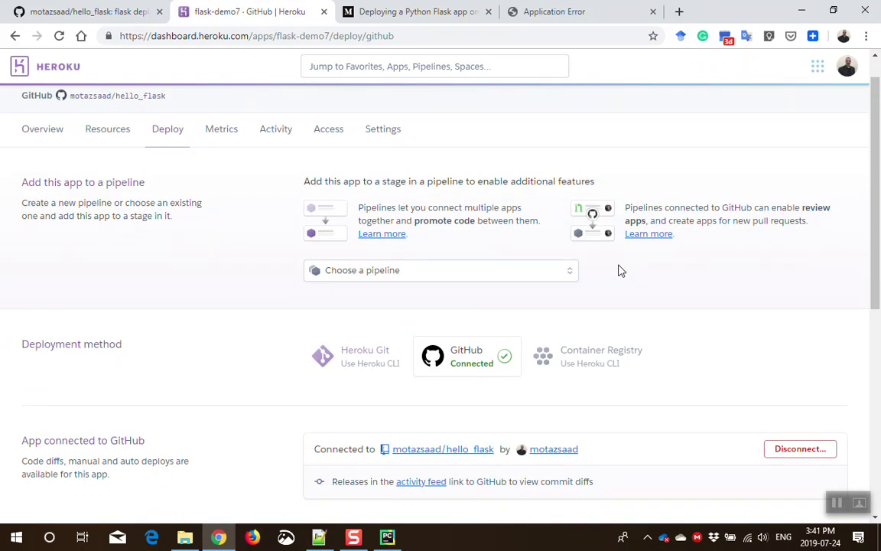
scroll(620, 271, up, 1)
scroll(620, 271, down, 10)
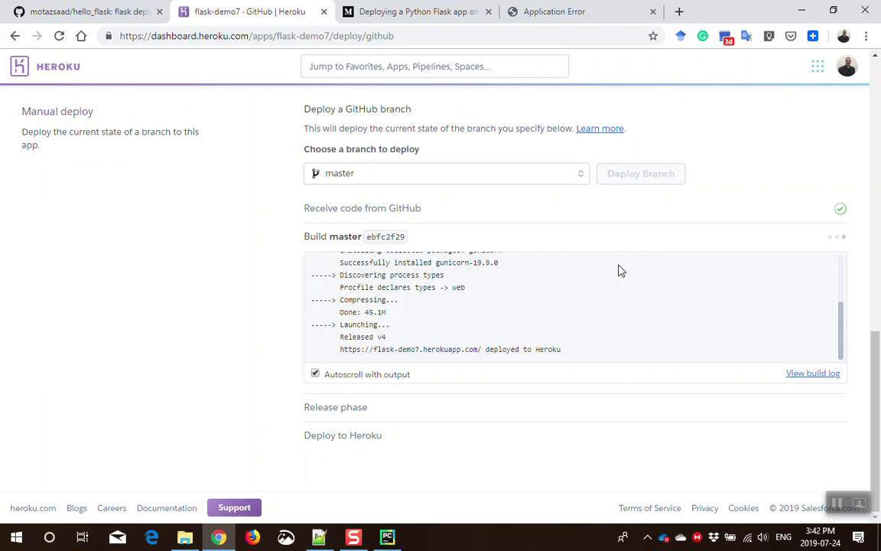
Close the old Application Error page and view the newly deployed app from the Heroku deploy page
click(593, 13)
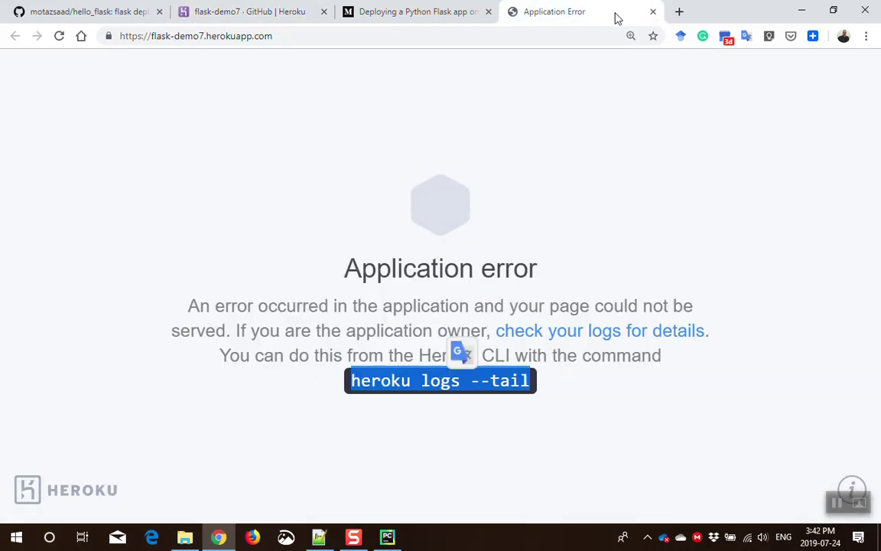
click(654, 12)
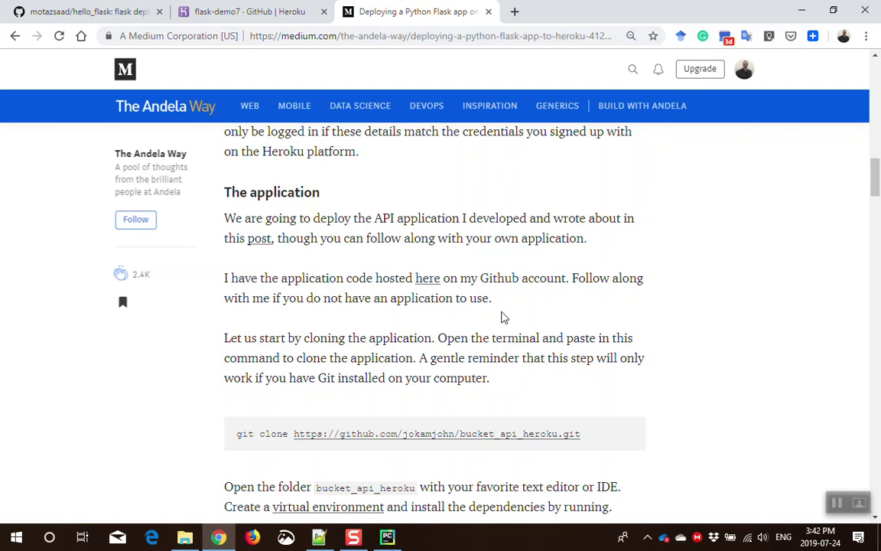
click(239, 21)
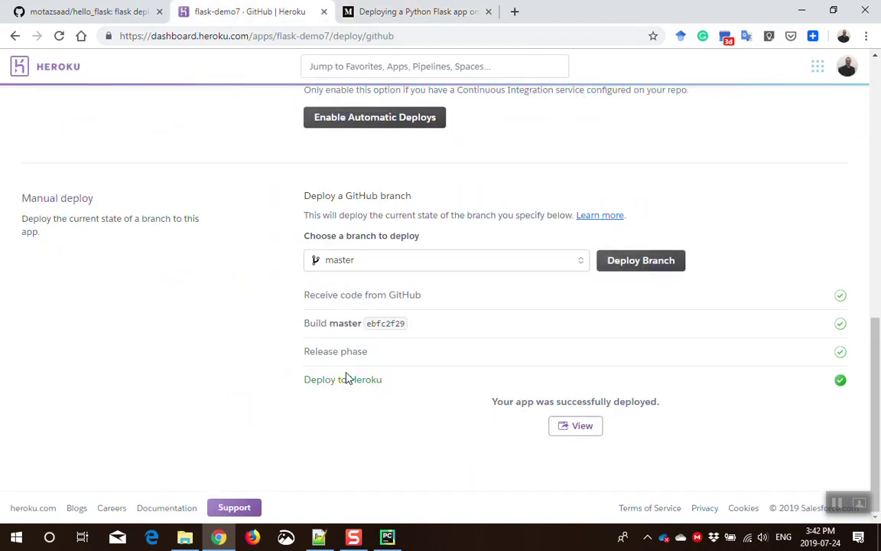
click(578, 429)
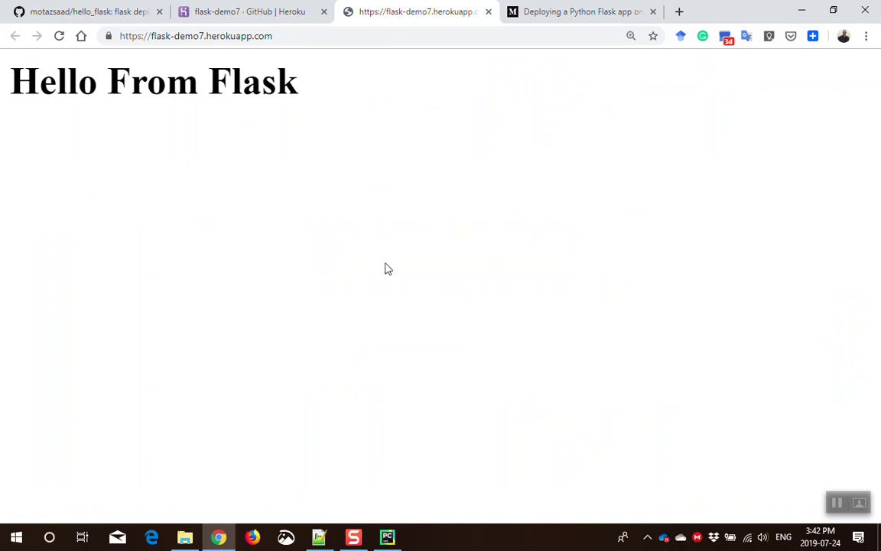
click(120, 36)
key(ctrl+c)
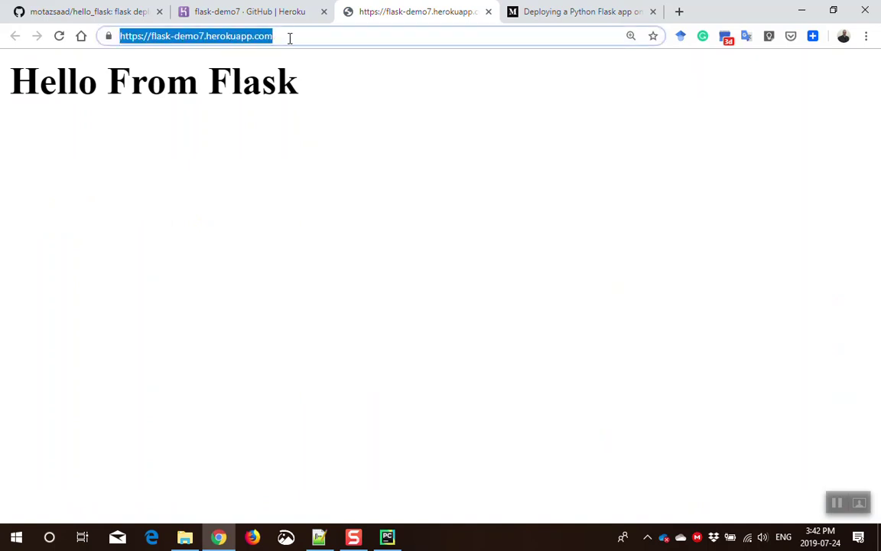
click(320, 539)
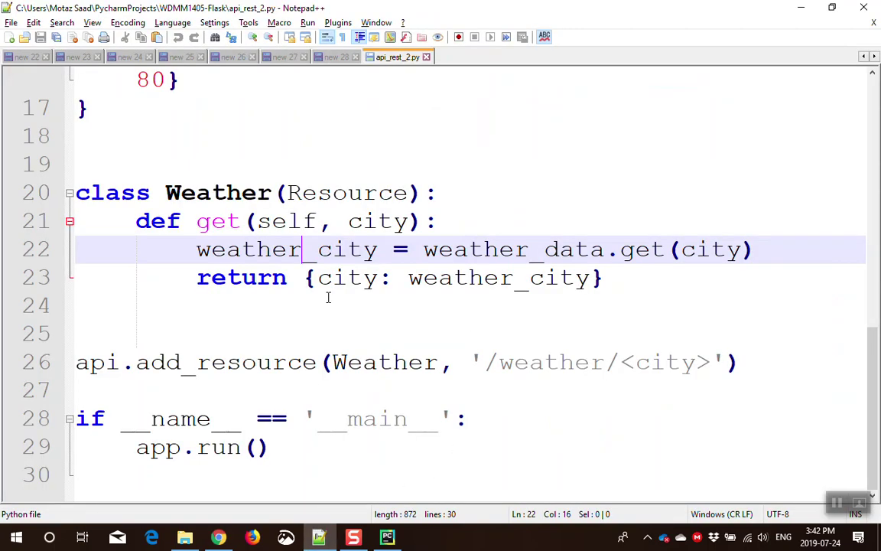
click(22, 38)
key(ctrl+v)
scroll(387, 249, up, 1)
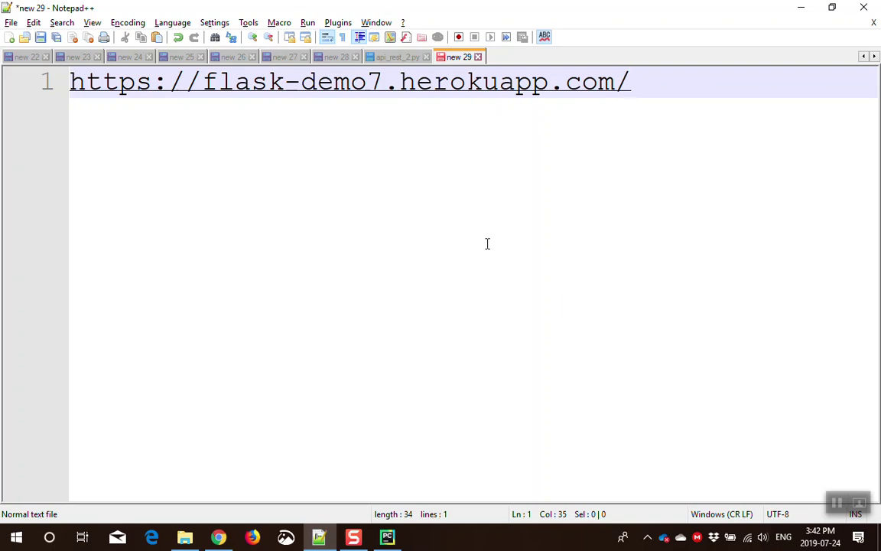
drag(658, 95, 25, 87)
key(ctrl+c)
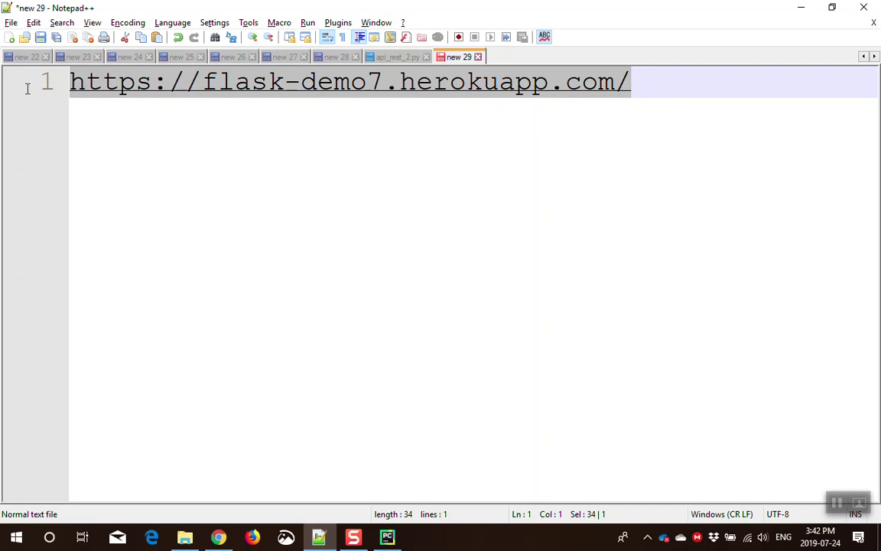
In PyCharm, create a file named readme.md in the hello_flask project and add it to Git
click(388, 538)
click(83, 75)
right_click(84, 74)
mouse_move(191, 80)
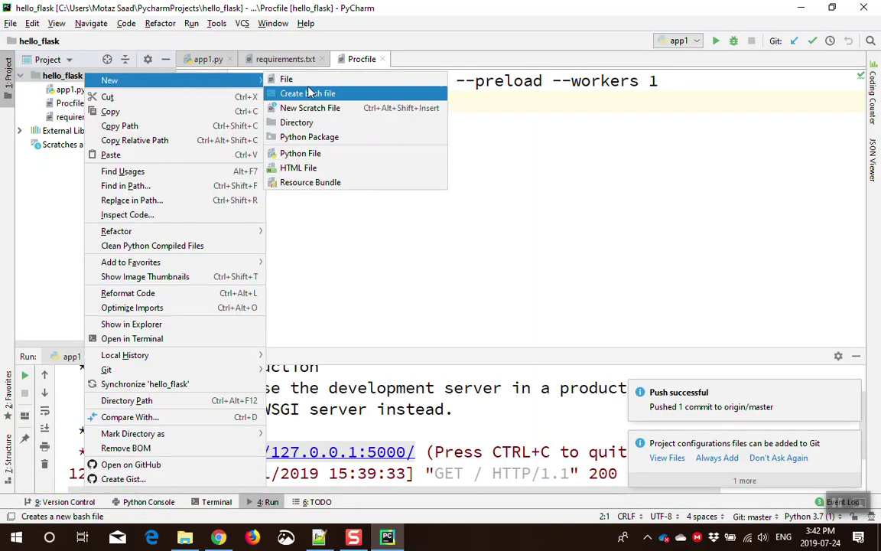
click(352, 80)
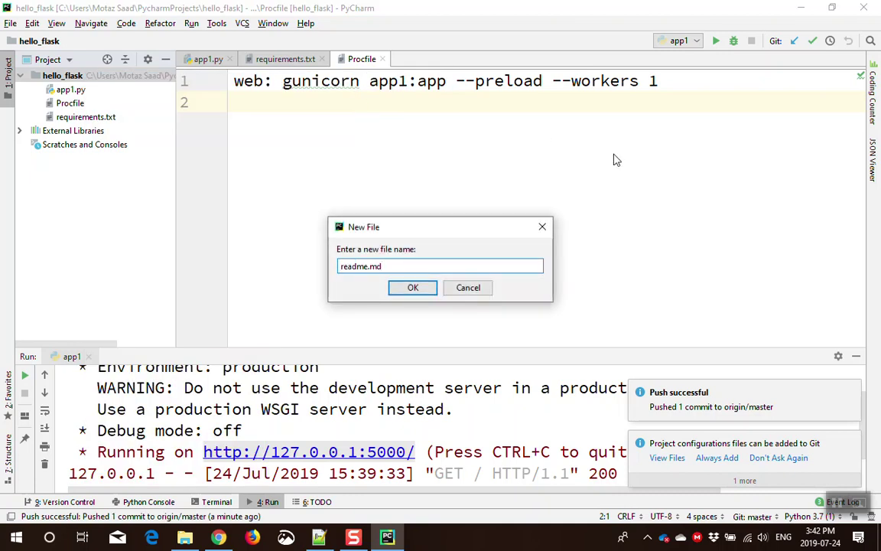
key(Return)
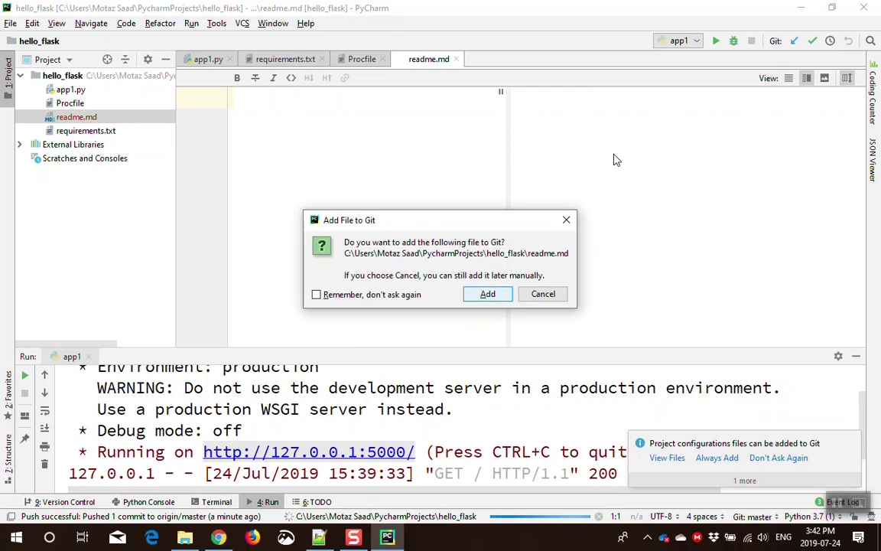
click(489, 295)
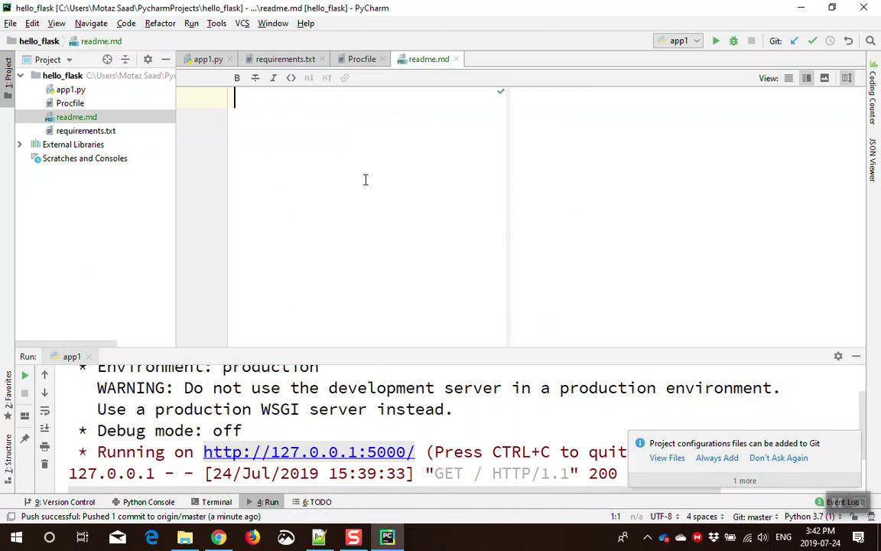
Write the top-level Markdown heading "# Flask deploy demo" on the first line of readme.md
text(F)
key(BackSpace)
text(# Fla)
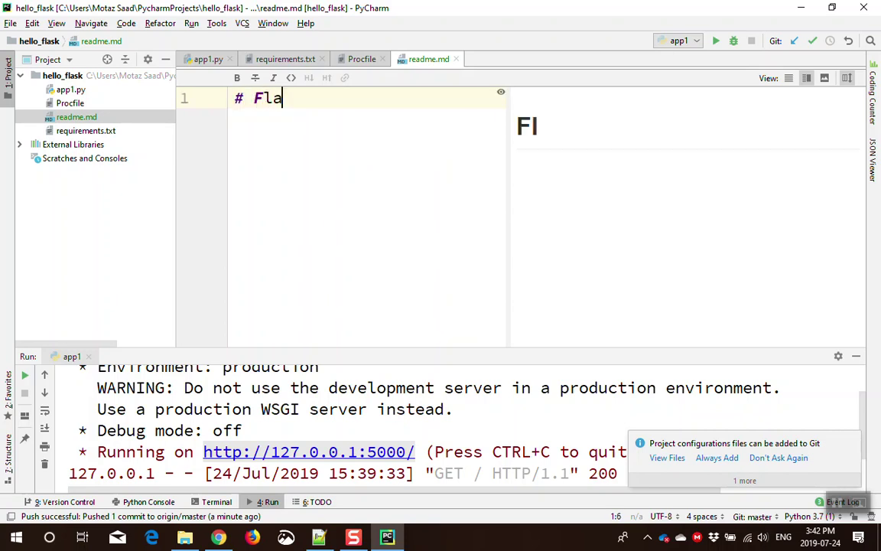
text(sk deply)
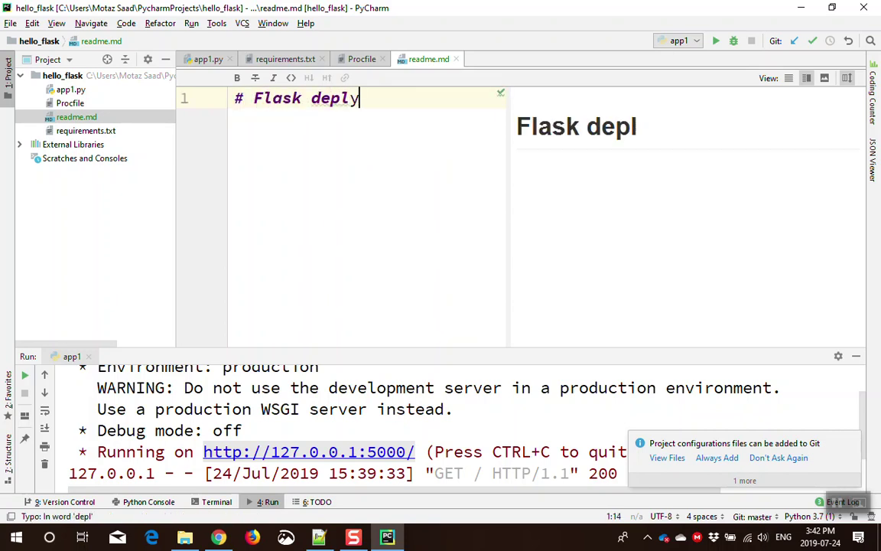
key(BackSpace)
key(BackSpace)
key(BackSpace)
text(lp)
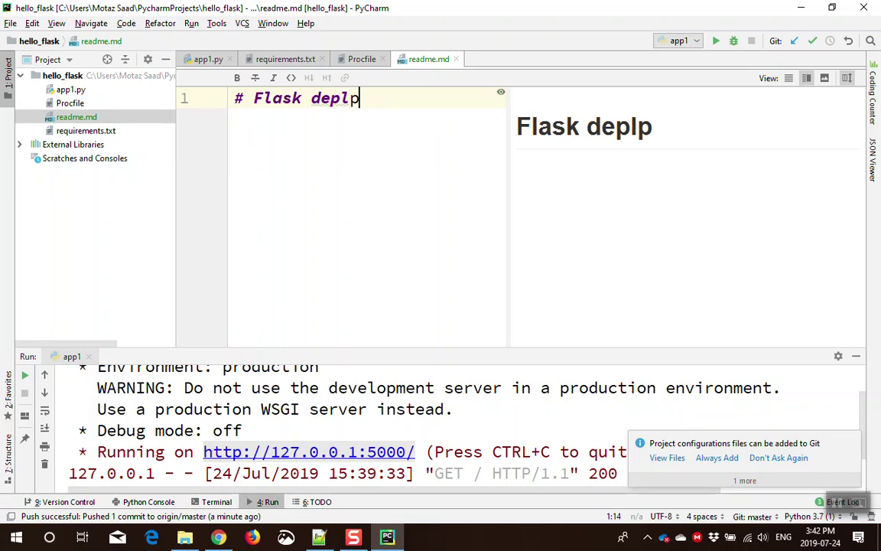
key(BackSpace)
key(BackSpace)
text(l)
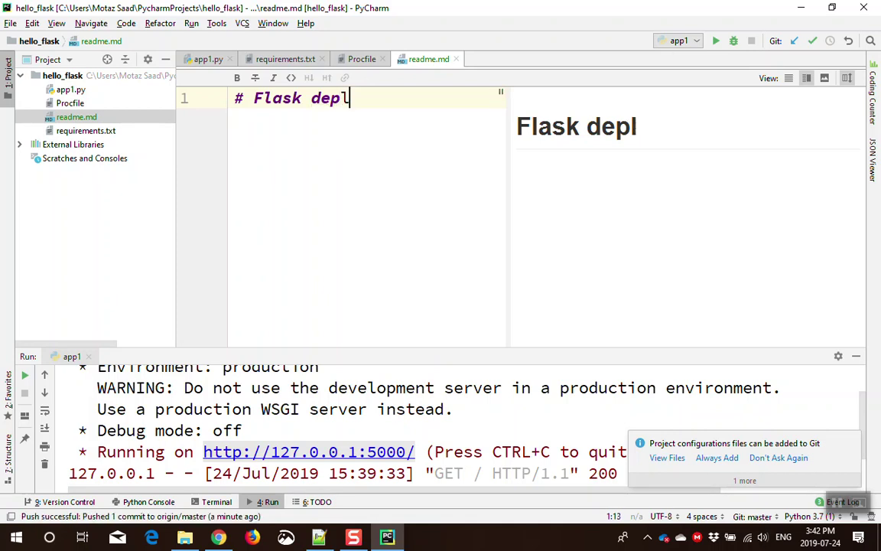
text(oy demo)
key(Return)
key(Return)
text(demo lin)
key(BackSpace)
key(BackSpace)
key(BackSpace)
text(link)
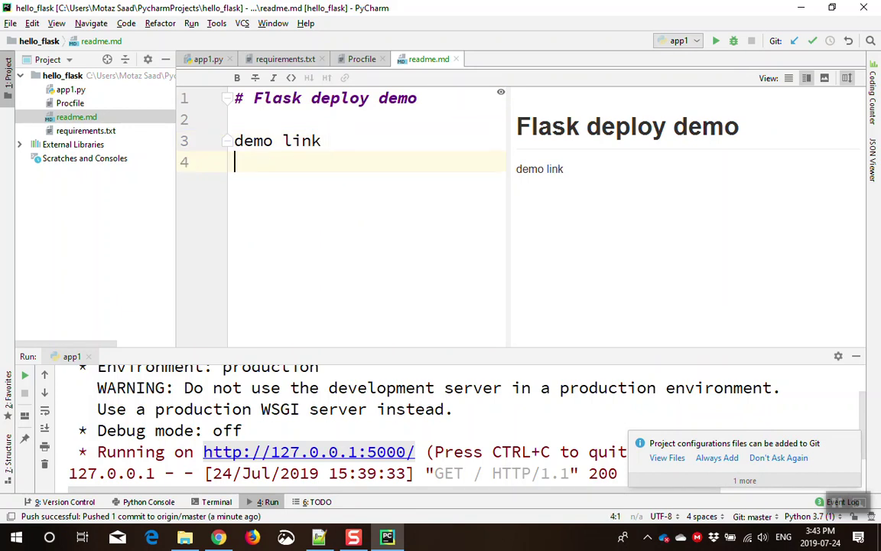
key(Return)
key(Return)
key(ctrl+v)
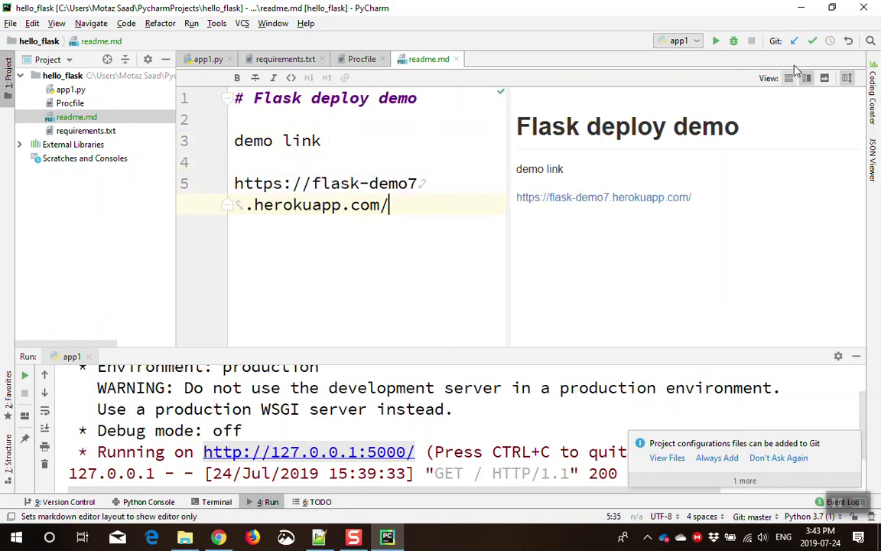
Commit readme.md with the message "add readme" and push the commit to origin/master
click(812, 40)
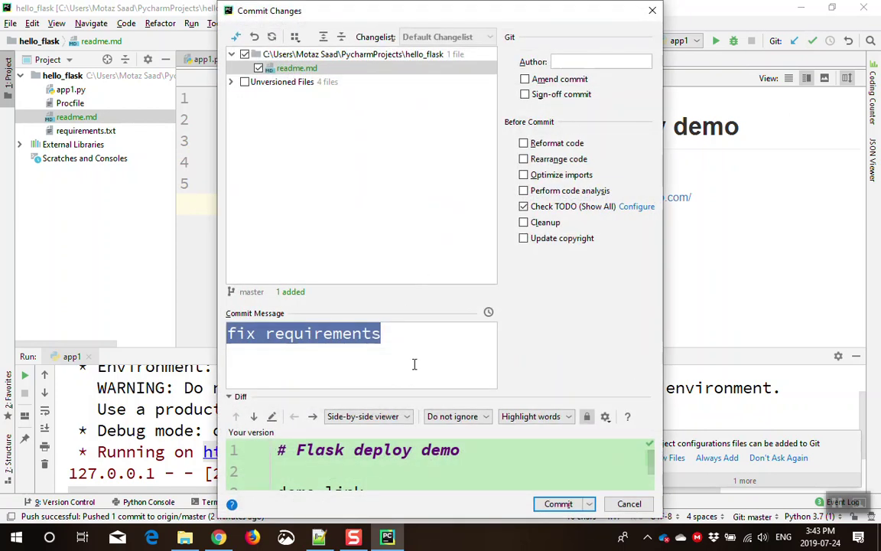
double_click(330, 337)
triple_click(331, 337)
text(z)
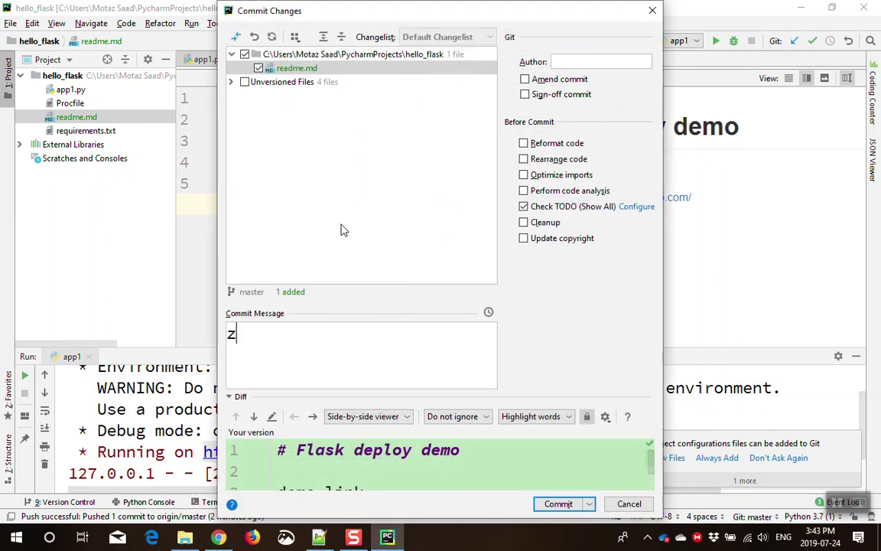
text(dd readme)
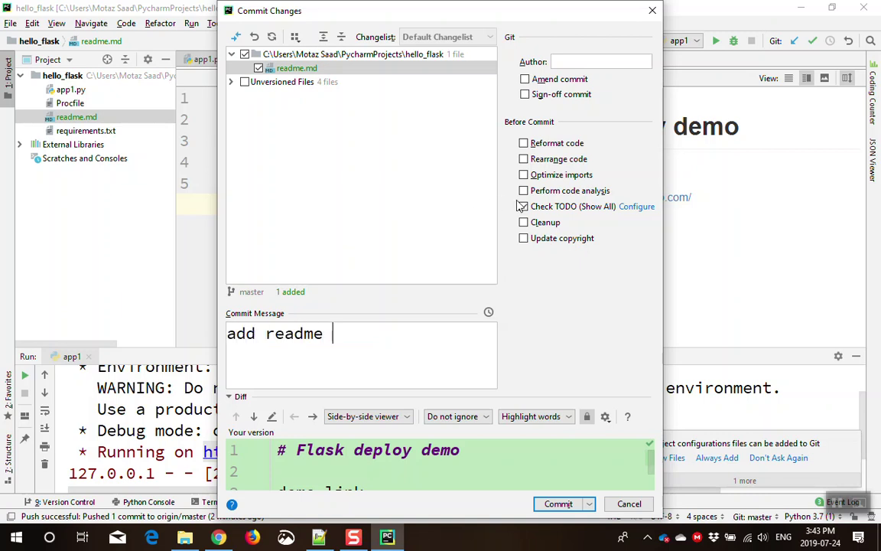
click(524, 158)
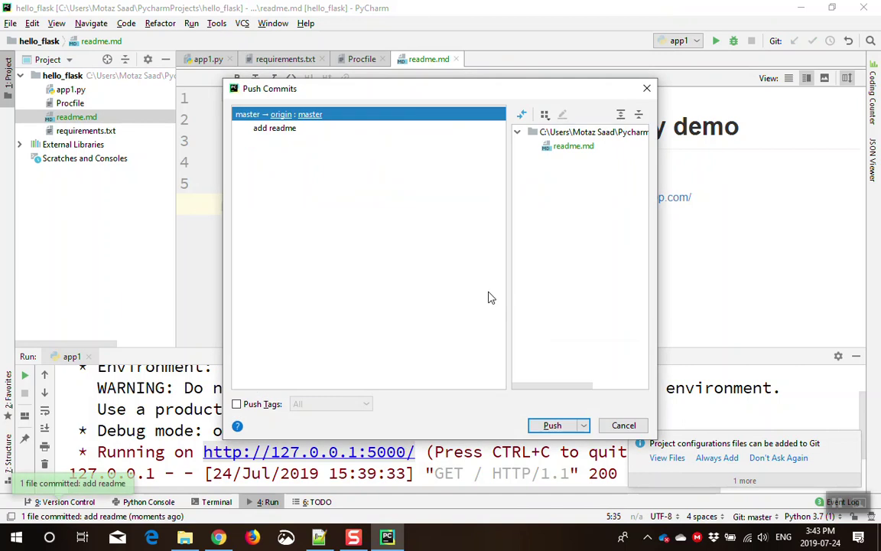
click(557, 425)
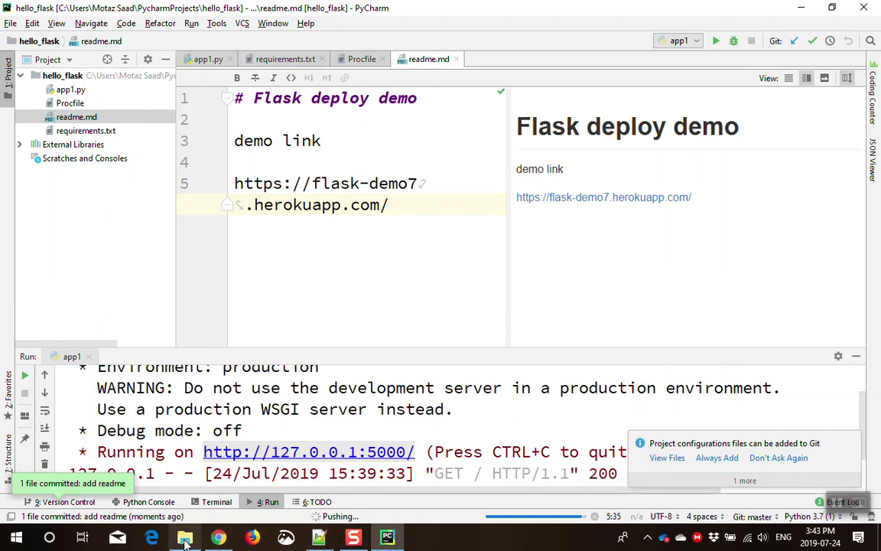
Switch to Chrome and highlight the heading text on the deployed flask-demo7 page
click(219, 538)
click(217, 95)
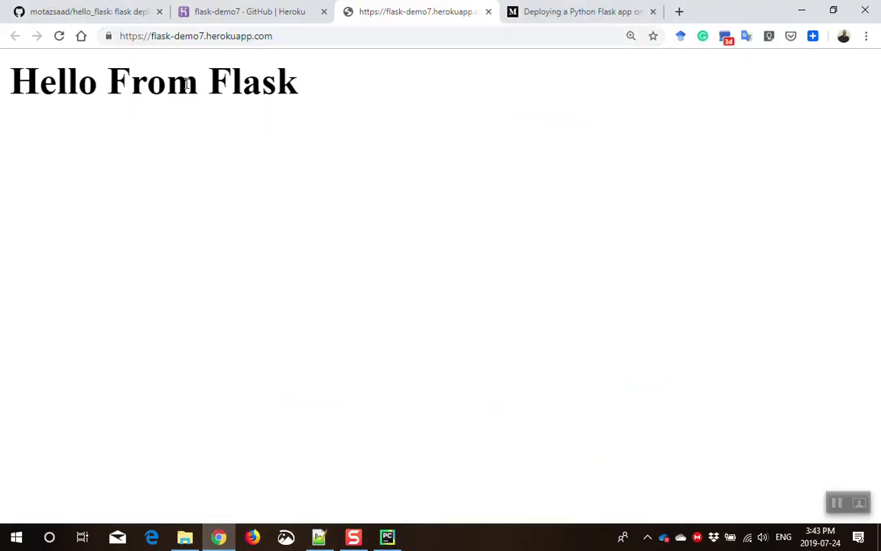
triple_click(197, 86)
click(219, 114)
triple_click(196, 86)
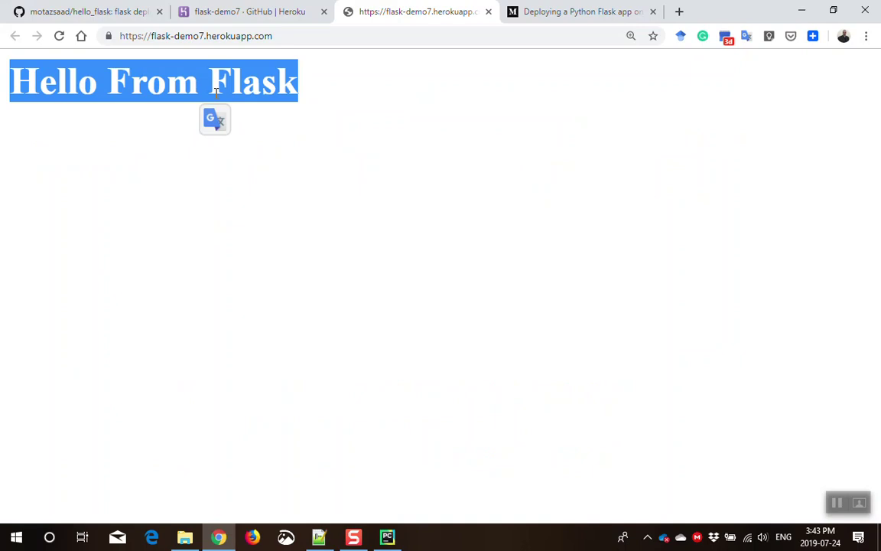
In PyCharm, highlight the return line of home() in app1.py, and compare it with the deployed page in Chrome
click(388, 538)
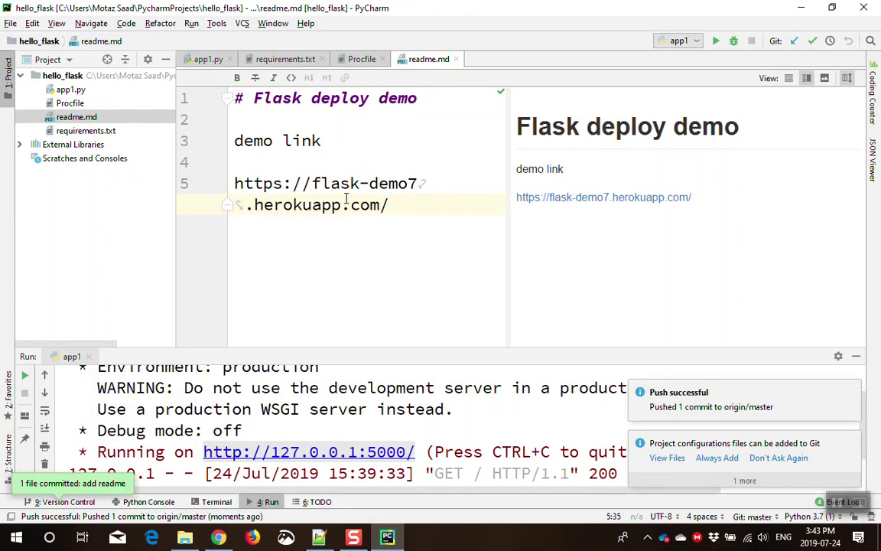
click(203, 59)
key(Up)
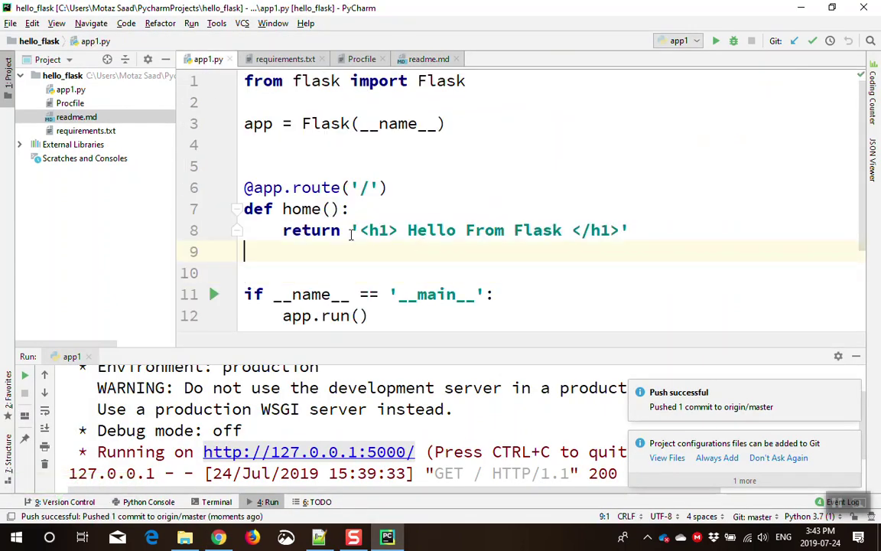
drag(283, 230, 630, 229)
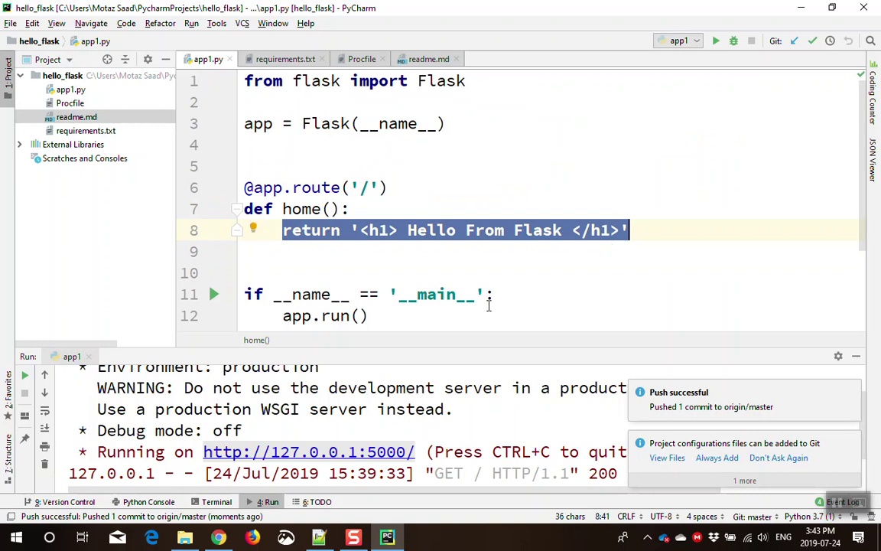
click(384, 537)
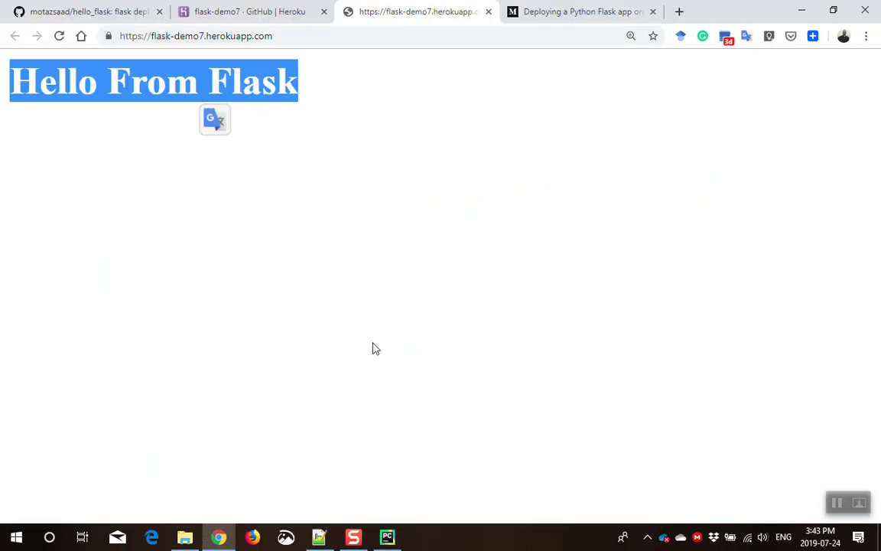
click(377, 339)
click(245, 11)
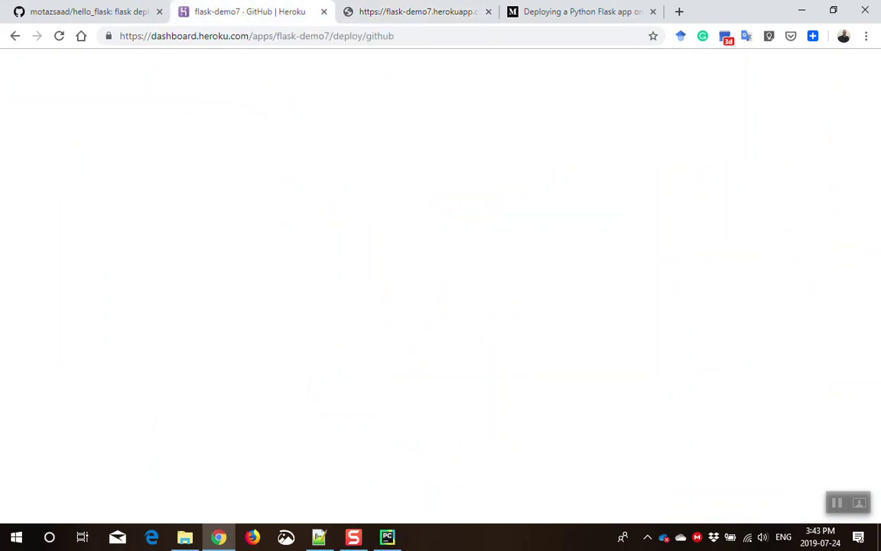
click(430, 9)
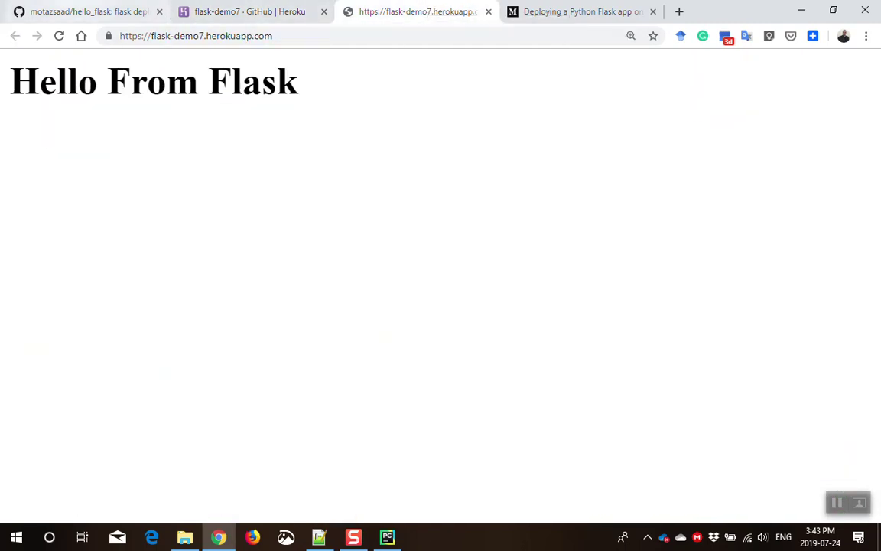
Reload the hello_flask repository page on GitHub and look over its file list, commits and rendered readme
click(84, 12)
scroll(232, 305, down, 2)
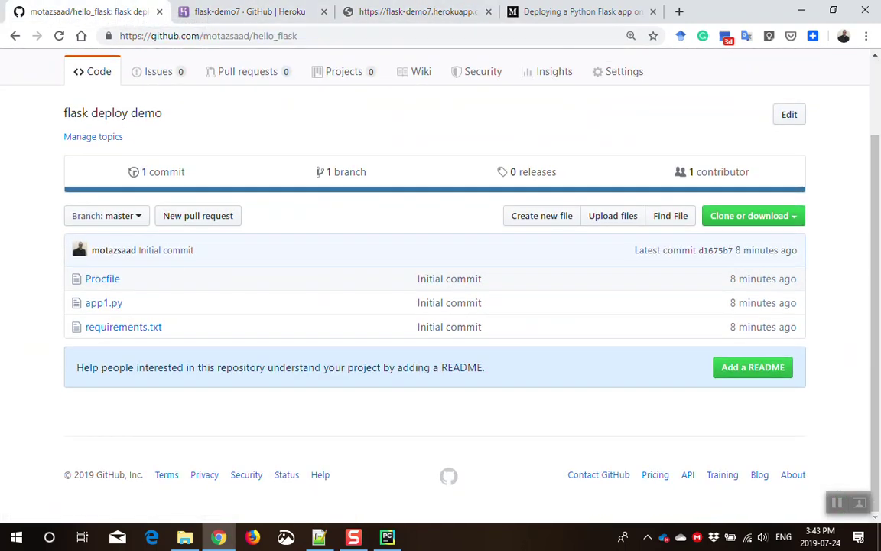
click(61, 36)
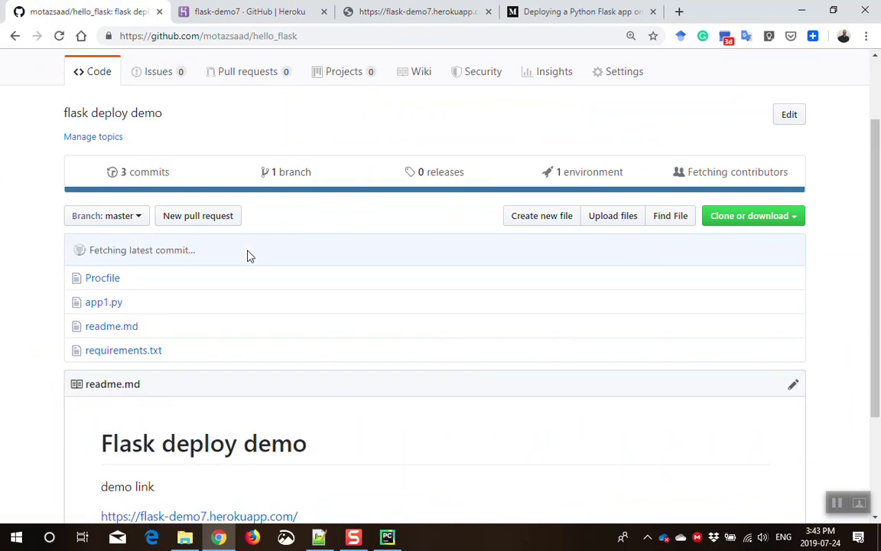
scroll(222, 364, down, 2)
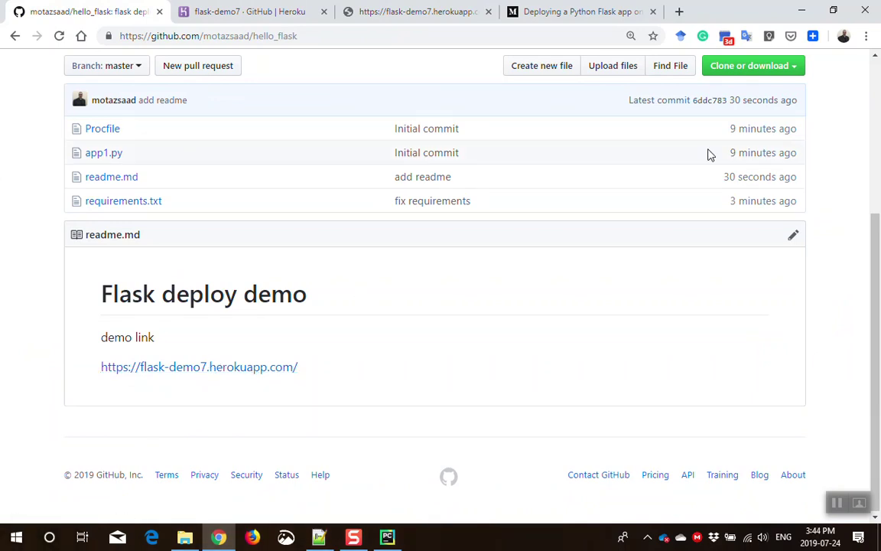
scroll(585, 233, up, 3)
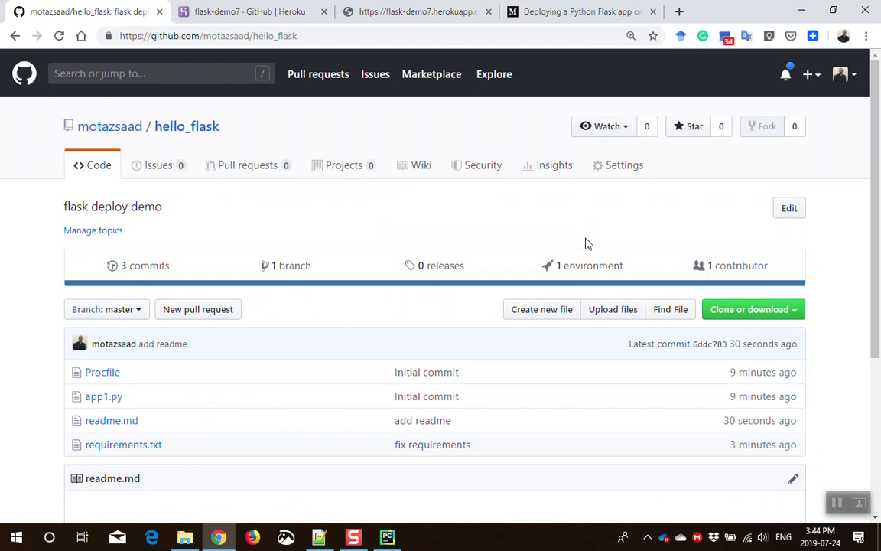
scroll(588, 243, down, 3)
scroll(587, 249, up, 3)
Review the automatic and manual deploy sections on the Heroku deploy page of flask-demo7
click(230, 12)
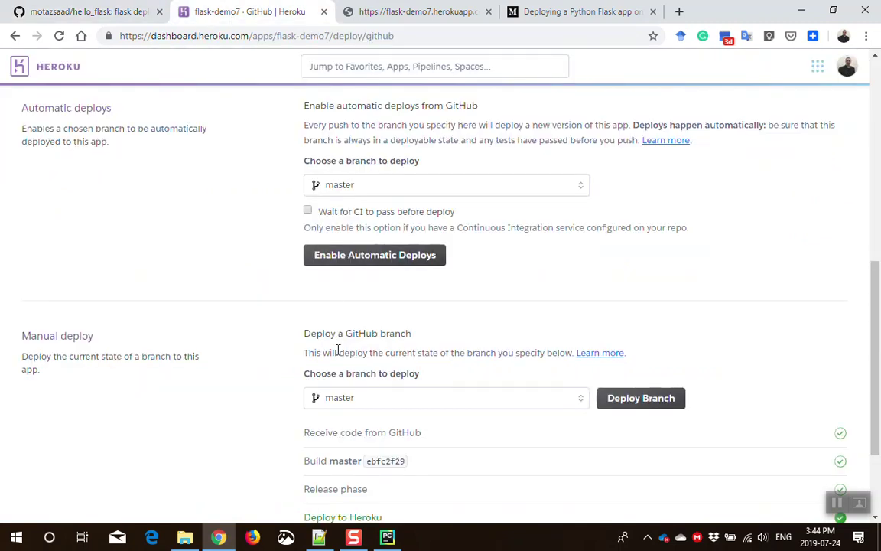
scroll(362, 332, up, 10)
scroll(363, 345, down, 12)
scroll(364, 344, up, 12)
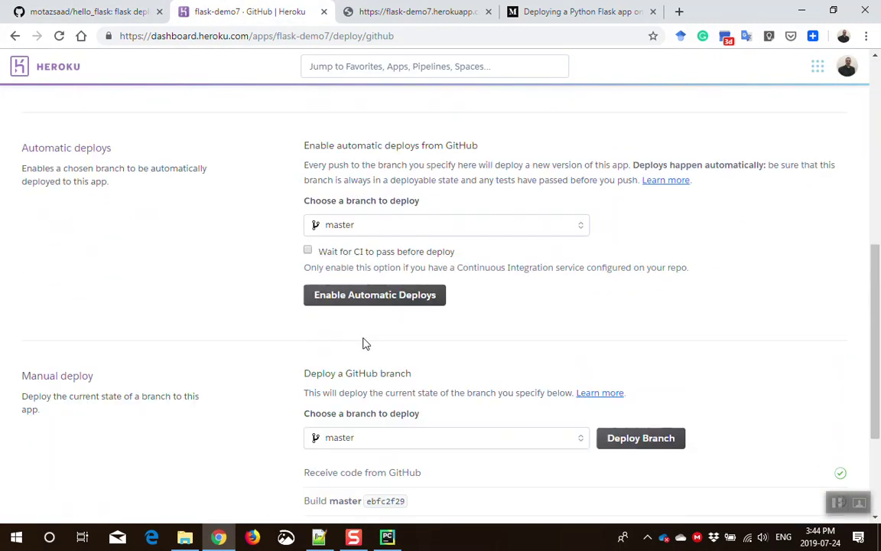
Close the Heroku, deployed app and Medium article pages, and open the repository owner's profile on GitHub
click(324, 12)
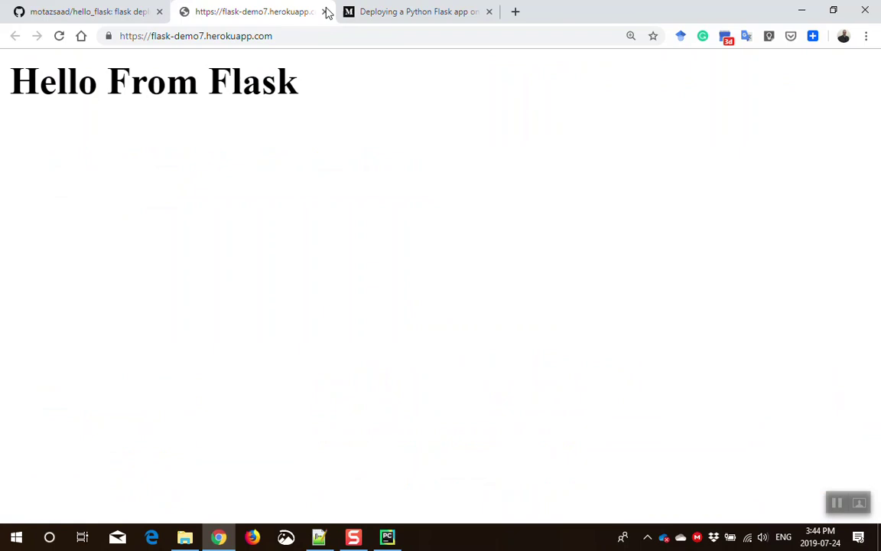
click(326, 12)
click(344, 11)
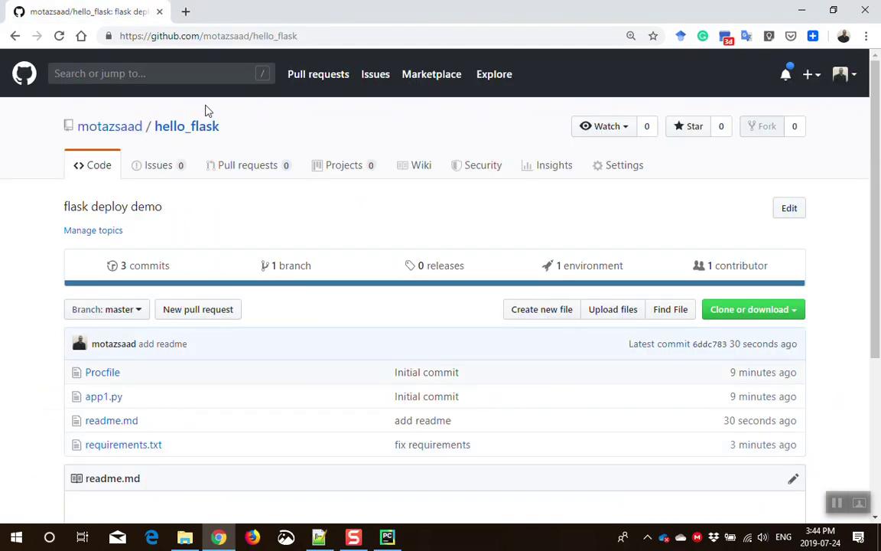
click(110, 130)
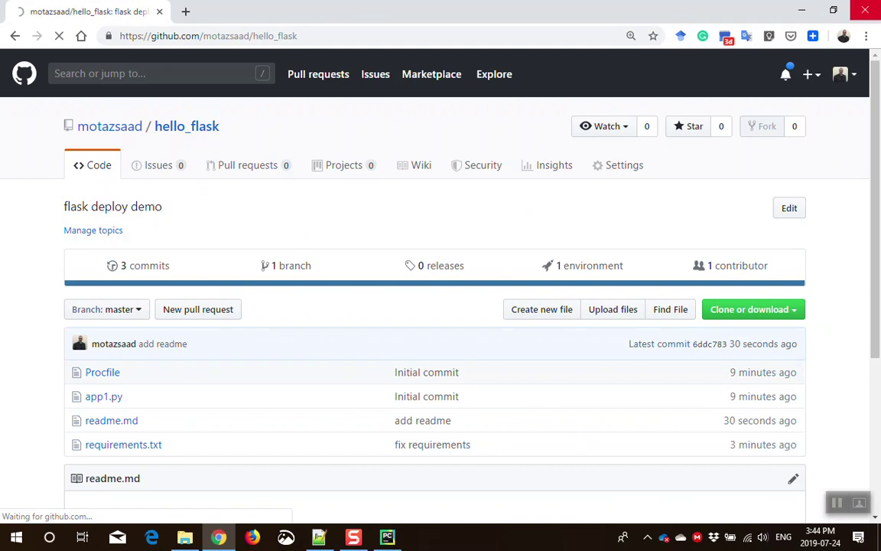